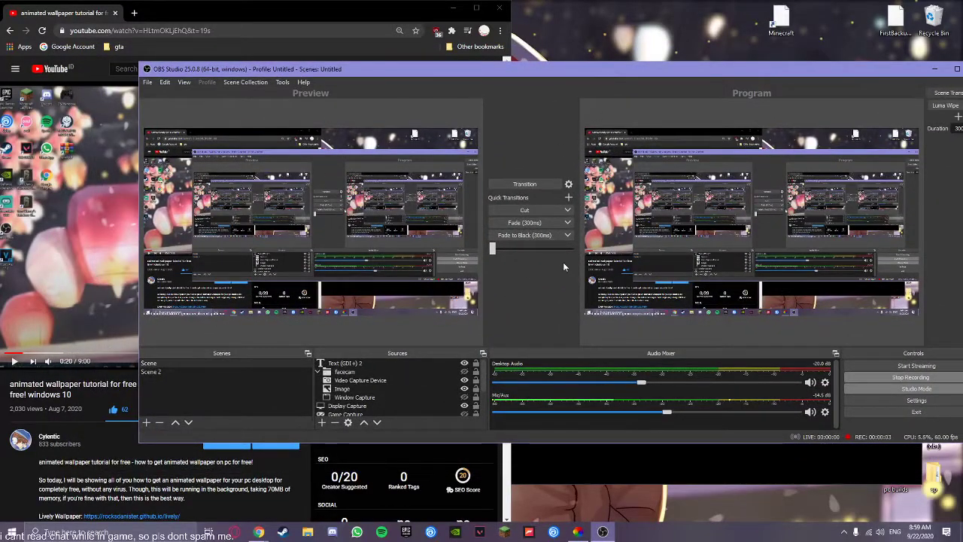
- Minimize the browser and move the recording window aside to reveal the Megumin Arch wallpaper
click(89, 433)
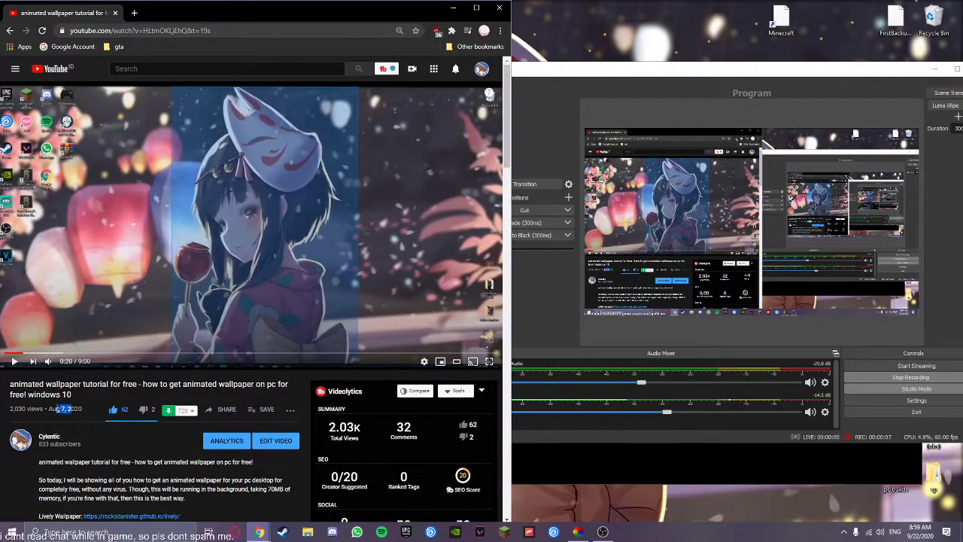
scroll(81, 414, down, 3)
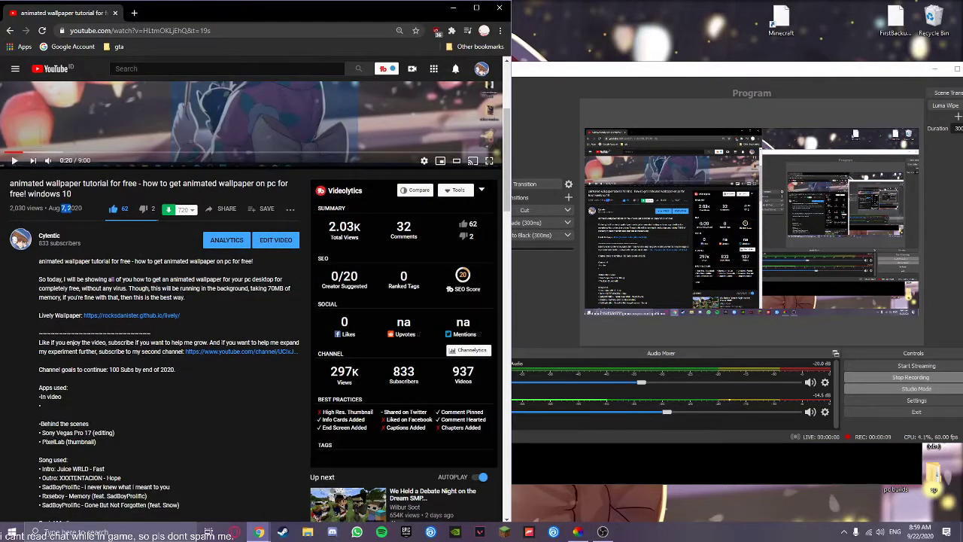
scroll(94, 236, up, 3)
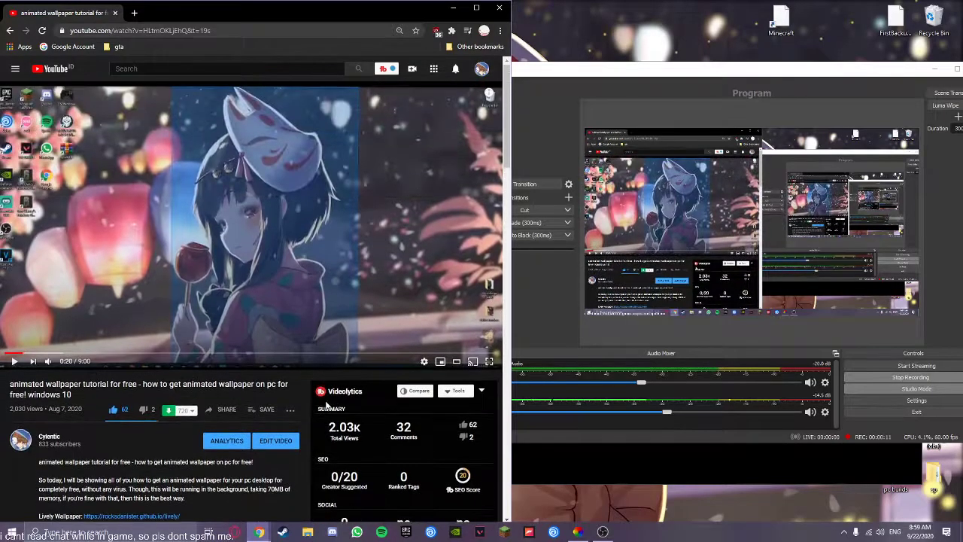
mouse_move(612, 66)
mouse_down()
mouse_move(653, 118)
mouse_move(584, 301)
mouse_up()
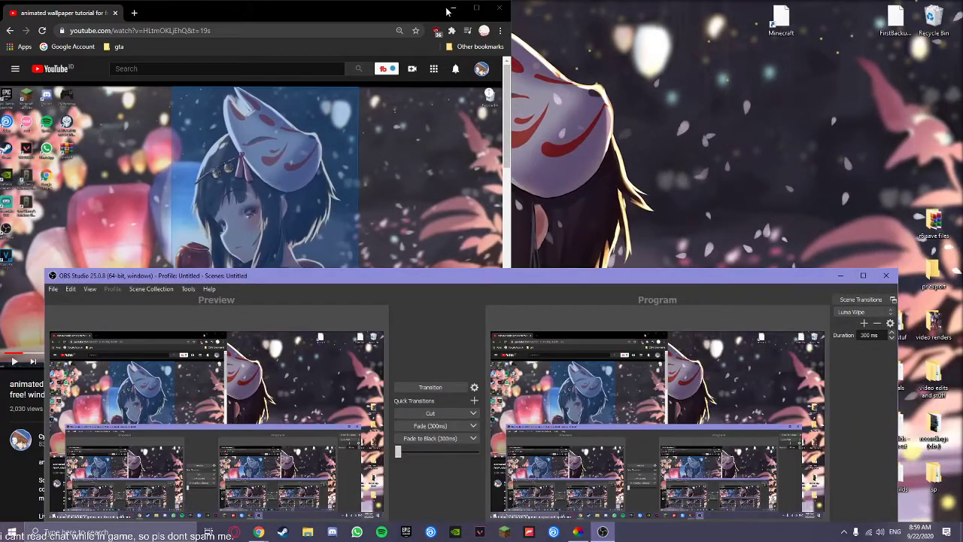
click(448, 10)
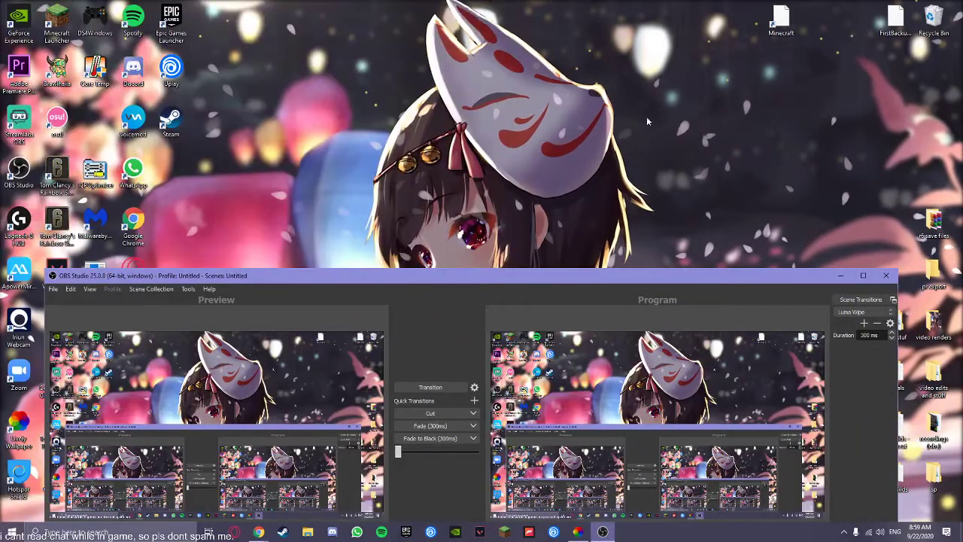
drag(608, 273, 386, 466)
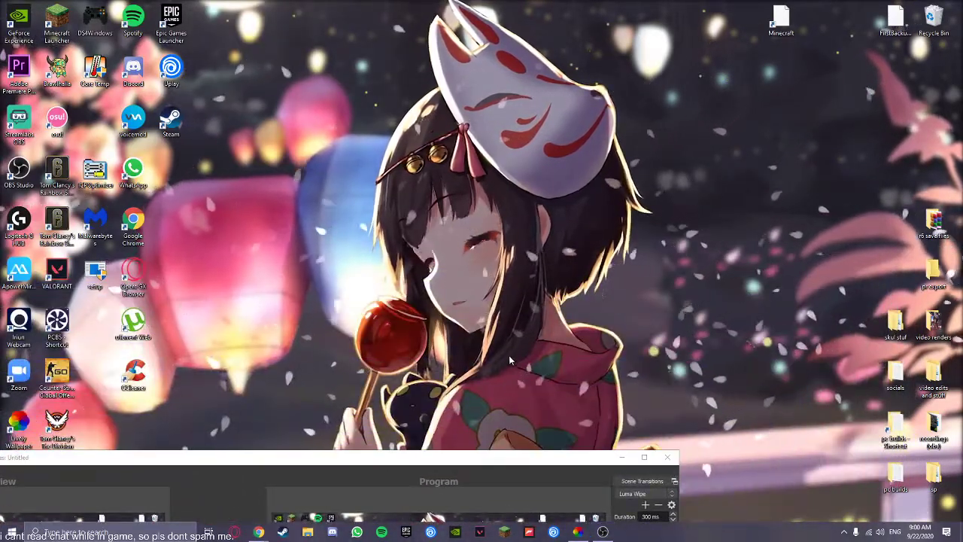
- Open the Lively Wallpaper gallery from the hidden tray icons and place it centre-left
click(844, 532)
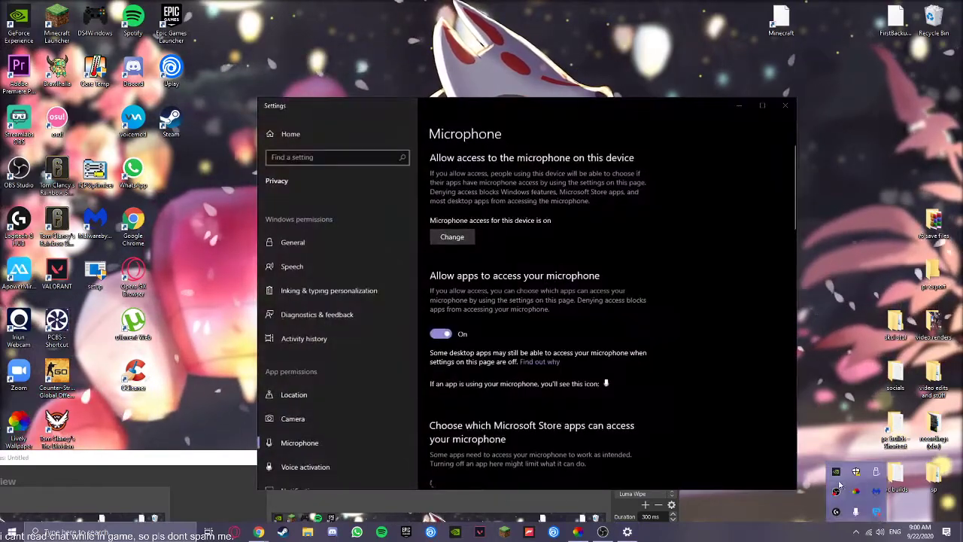
click(785, 106)
click(855, 532)
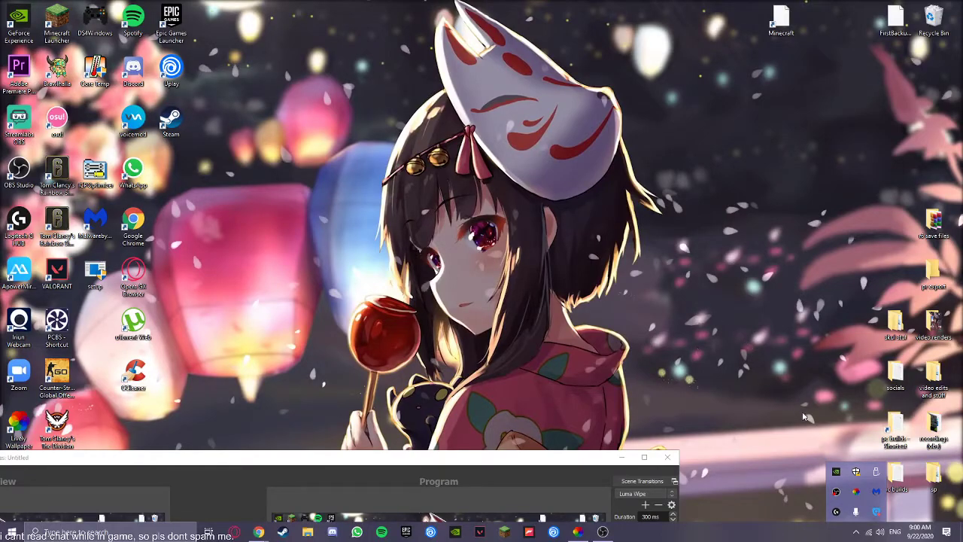
click(578, 532)
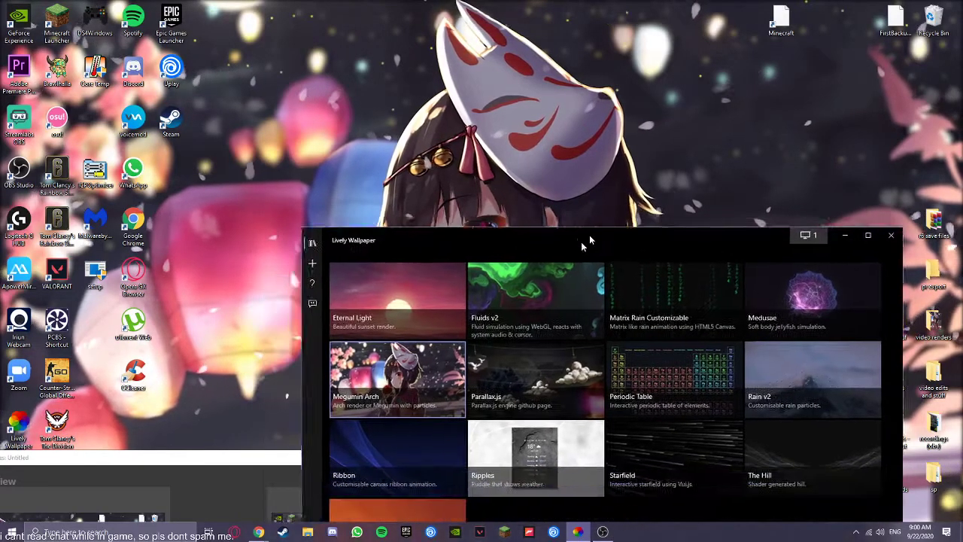
drag(525, 298, 703, 94)
mouse_move(571, 90)
mouse_down()
mouse_move(161, 398)
mouse_move(73, 404)
mouse_move(342, 200)
mouse_move(251, 316)
mouse_up()
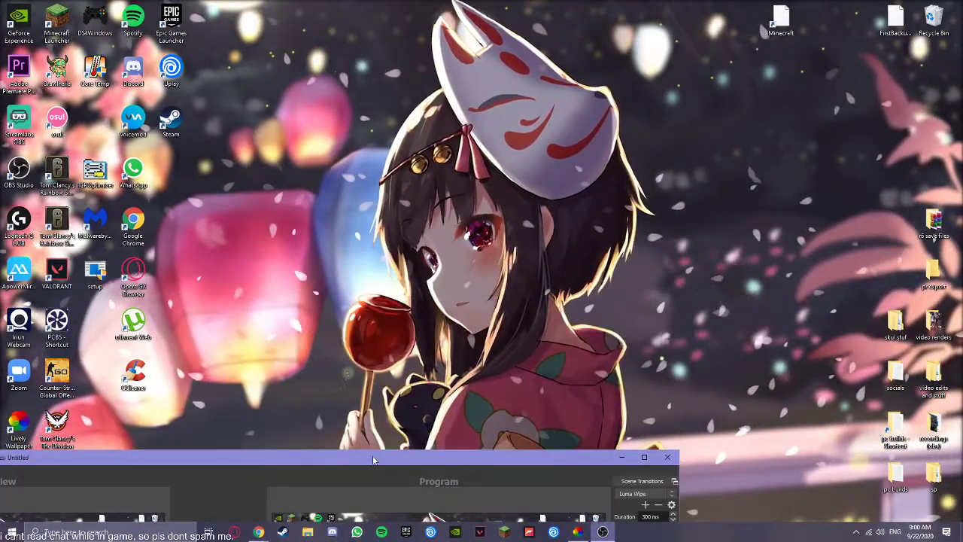
drag(373, 459, 673, 281)
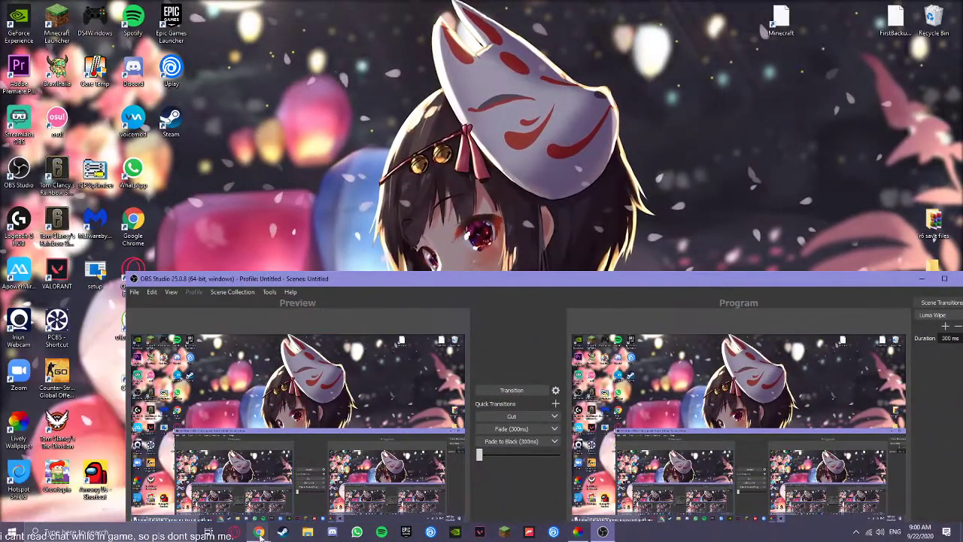
- Scroll down to the comments and expand the three replies under the antivirus-warning comment
click(289, 485)
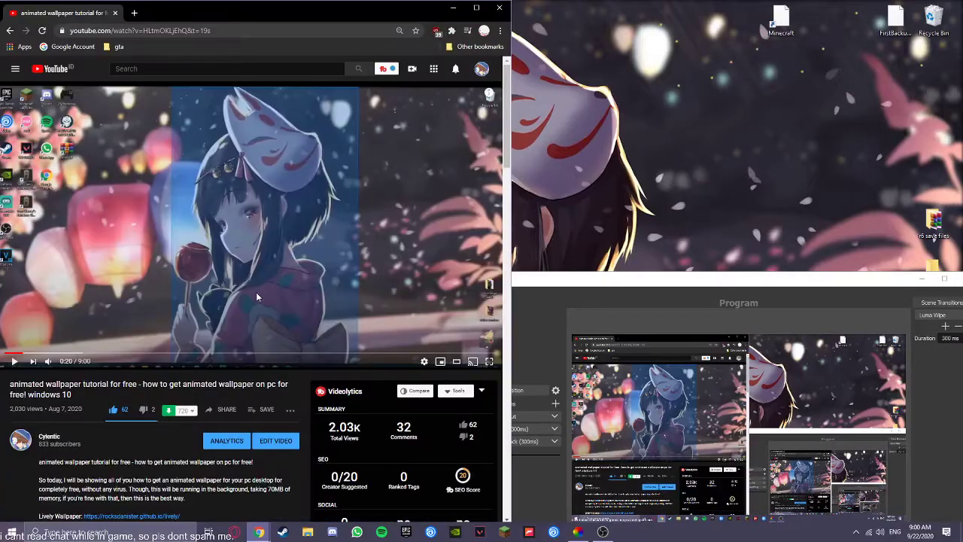
scroll(102, 434, down, 3)
scroll(102, 434, down, 5)
scroll(102, 434, down, 3)
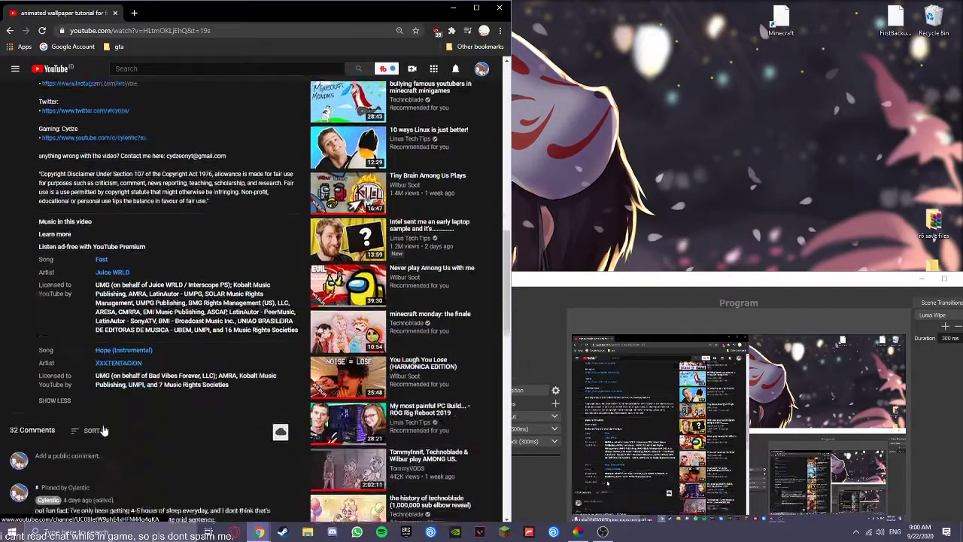
scroll(102, 430, down, 1)
scroll(104, 426, down, 2)
scroll(103, 426, down, 2)
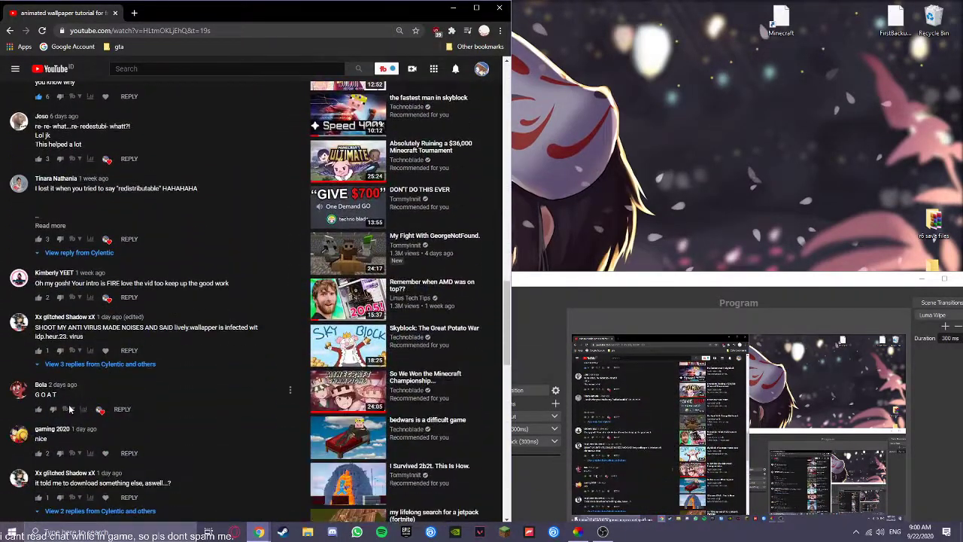
scroll(76, 412, up, 1)
scroll(87, 308, down, 2)
scroll(87, 352, down, 2)
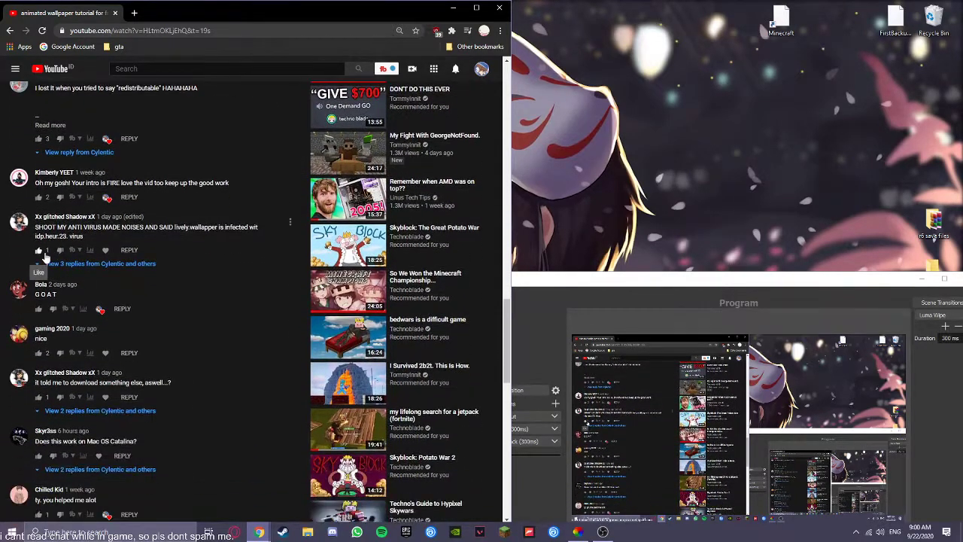
click(55, 265)
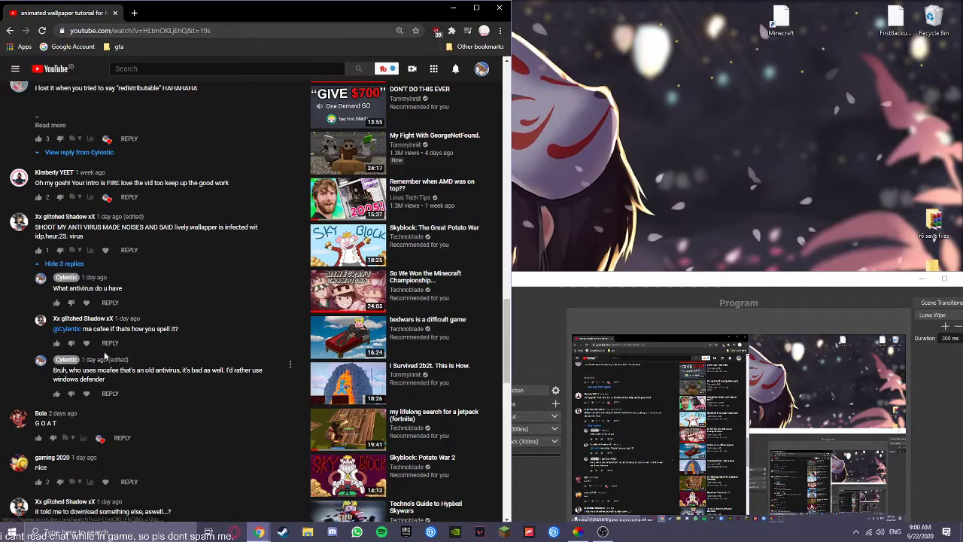
- Expand the two replies under the comment about needing extra downloads
scroll(113, 373, down, 5)
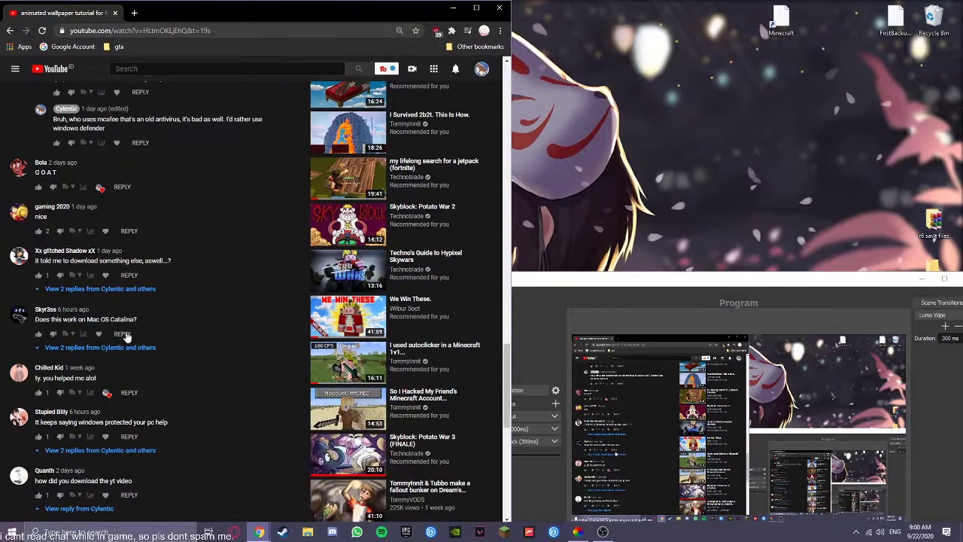
scroll(126, 316, down, 1)
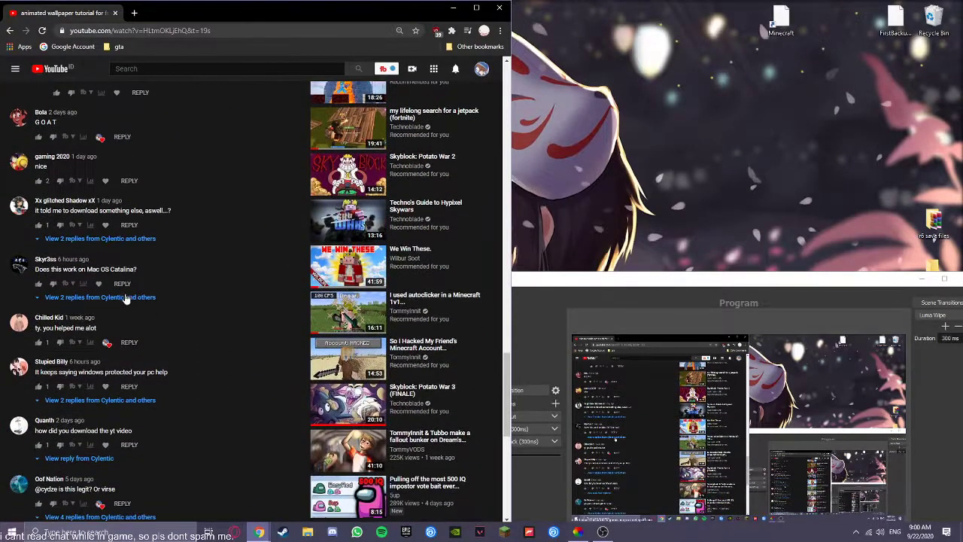
click(142, 239)
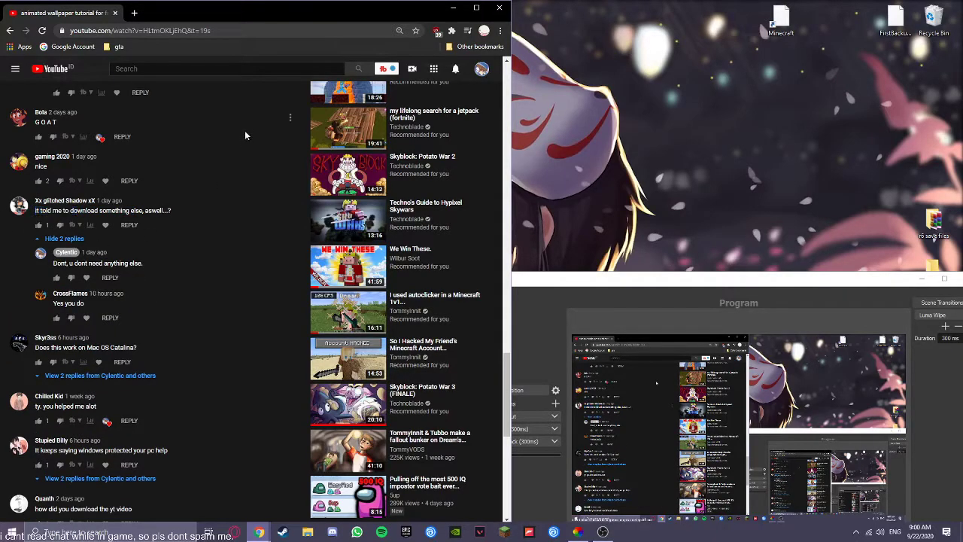
scroll(196, 235, down, 2)
scroll(196, 235, down, 2)
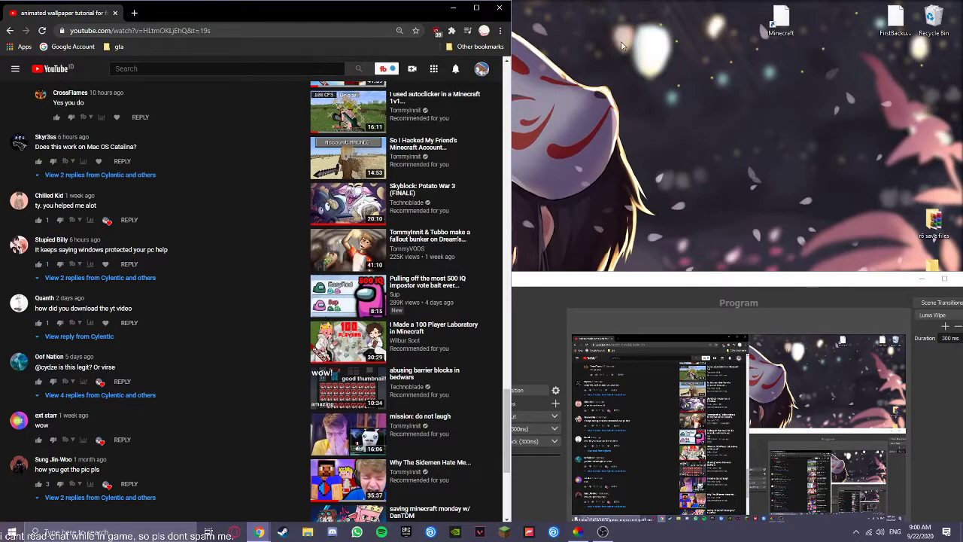
- Open Lively's gallery over the desktop, delete the Minecraft desktop file, and park the gallery right
click(452, 9)
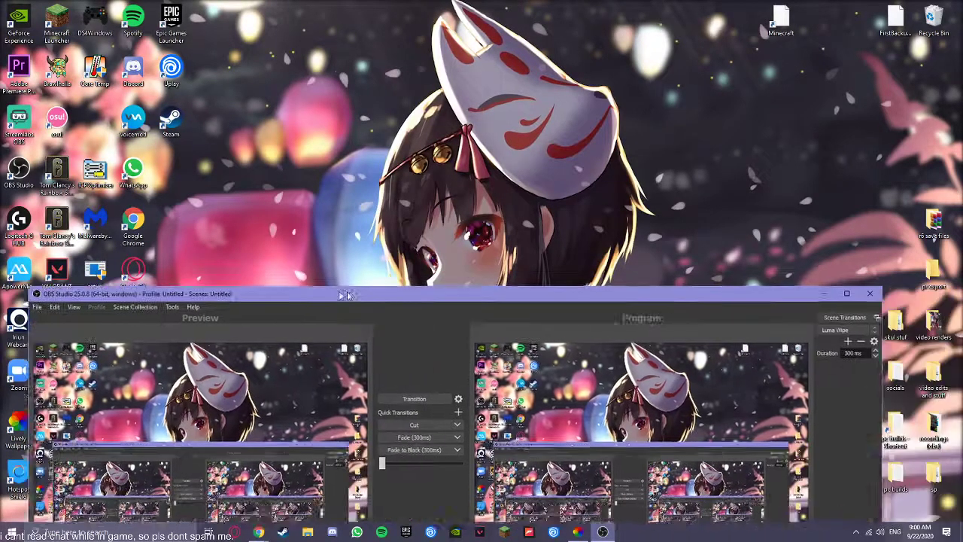
drag(495, 275, 730, 304)
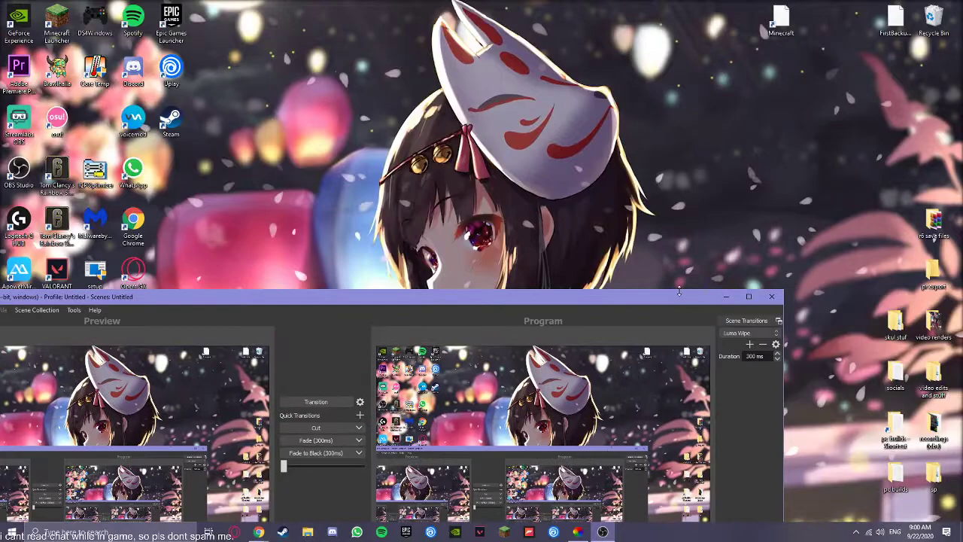
click(602, 531)
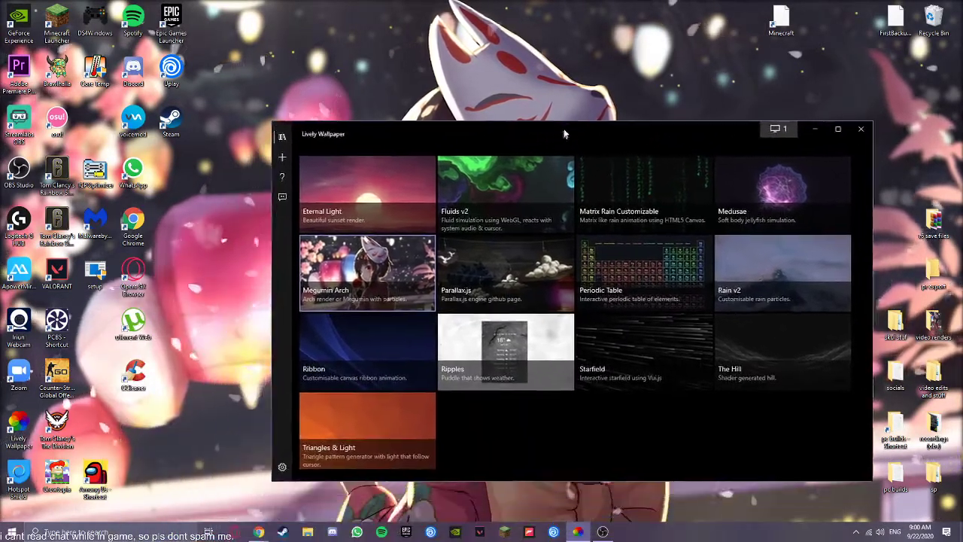
mouse_move(565, 133)
mouse_down()
mouse_move(609, 202)
mouse_move(614, 362)
mouse_up()
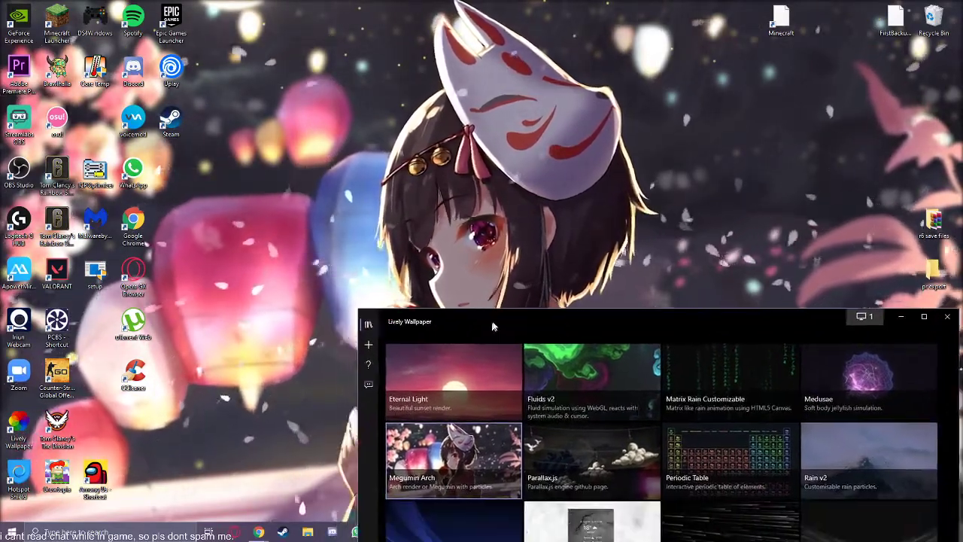
drag(615, 362, 685, 408)
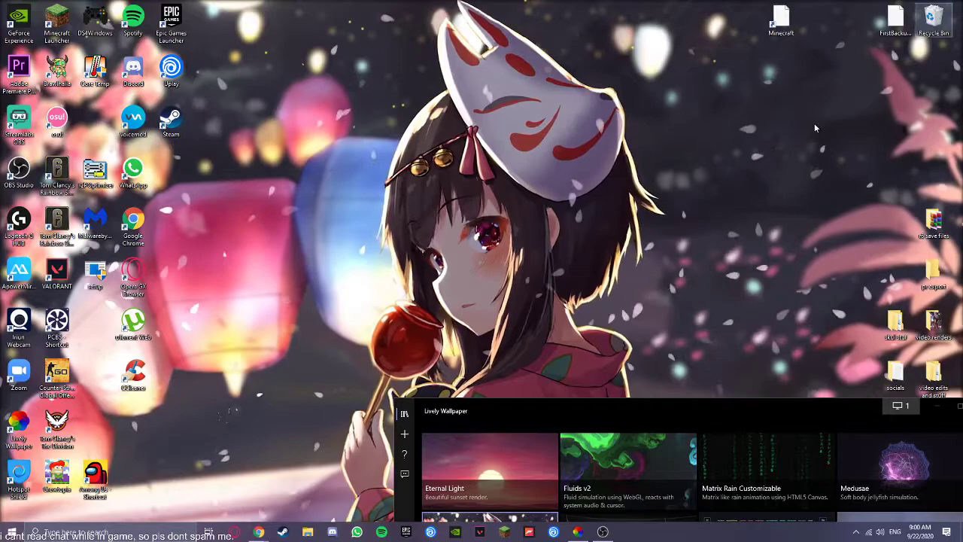
key(Delete)
mouse_move(547, 418)
mouse_down()
mouse_move(738, 107)
mouse_move(820, 43)
mouse_move(774, 47)
mouse_move(658, 122)
mouse_move(831, 222)
mouse_up()
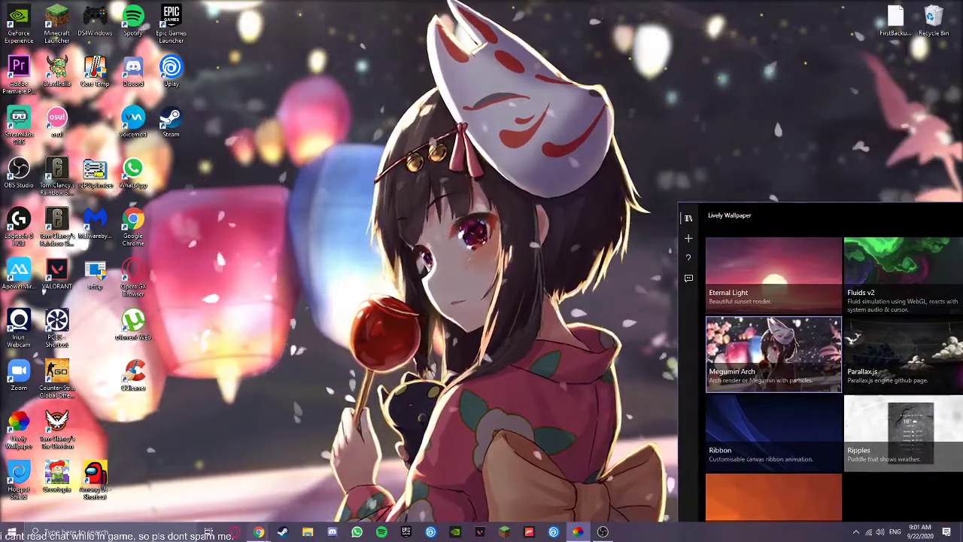
- Bring back the YouTube page, expand two more comment replies, then minimize it
click(289, 489)
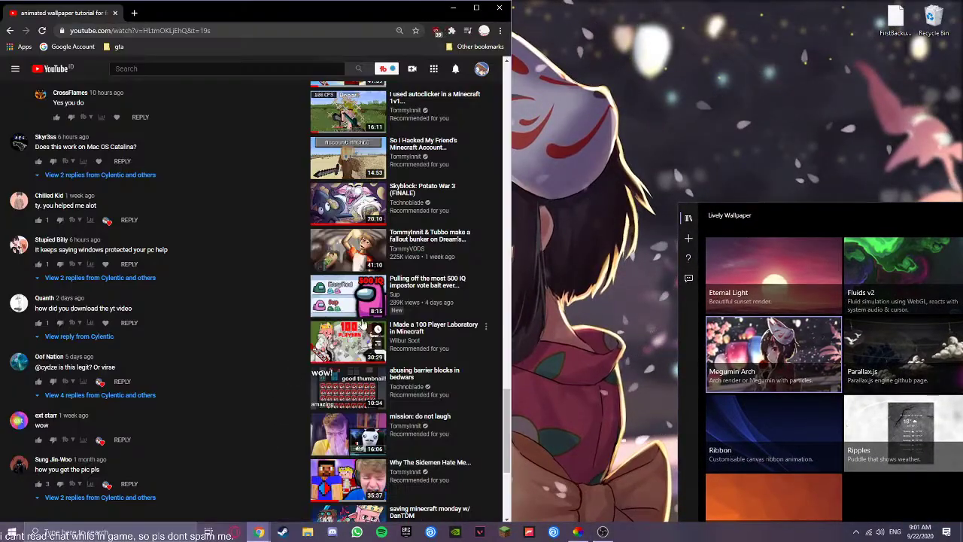
scroll(162, 280, up, 1)
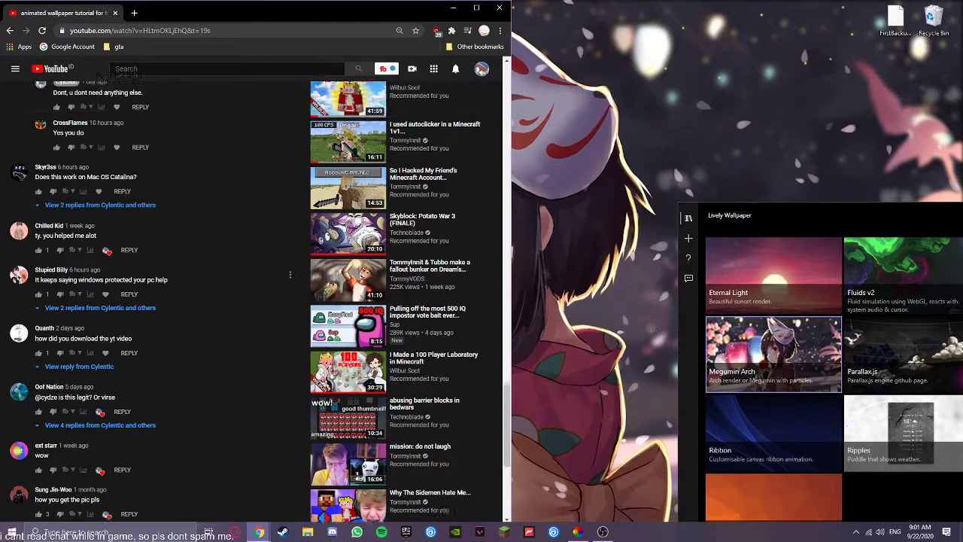
click(111, 330)
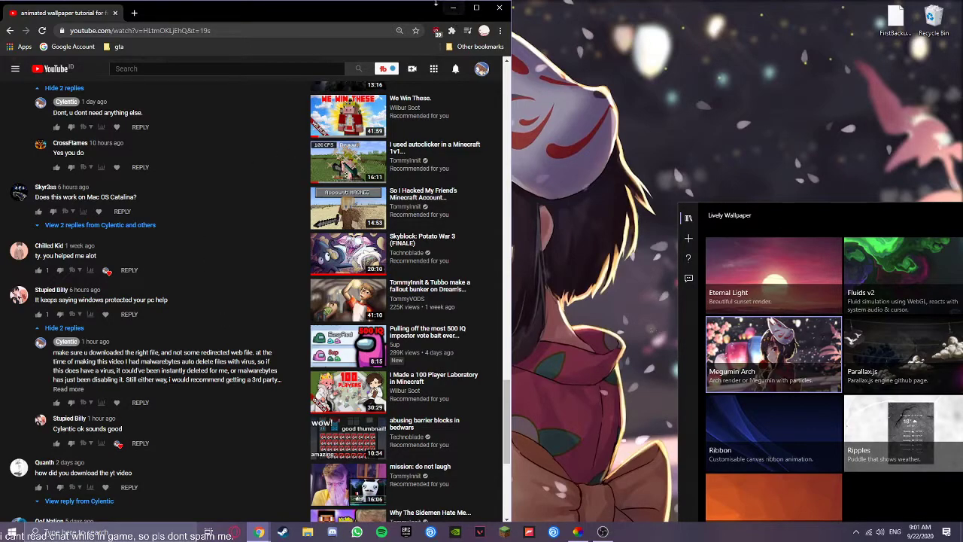
click(454, 9)
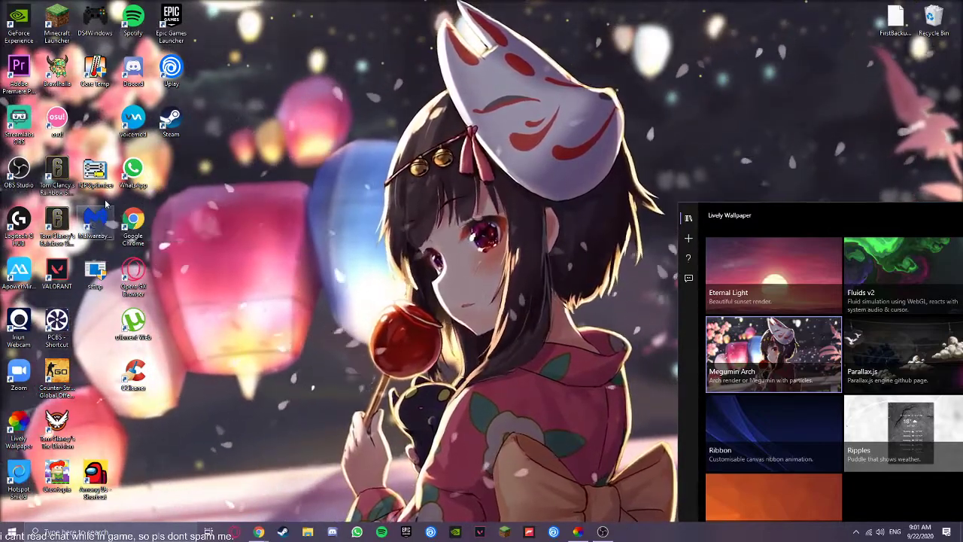
- Launch Malwarebytes and scroll through its list of blocked-threat notifications
click(95, 218)
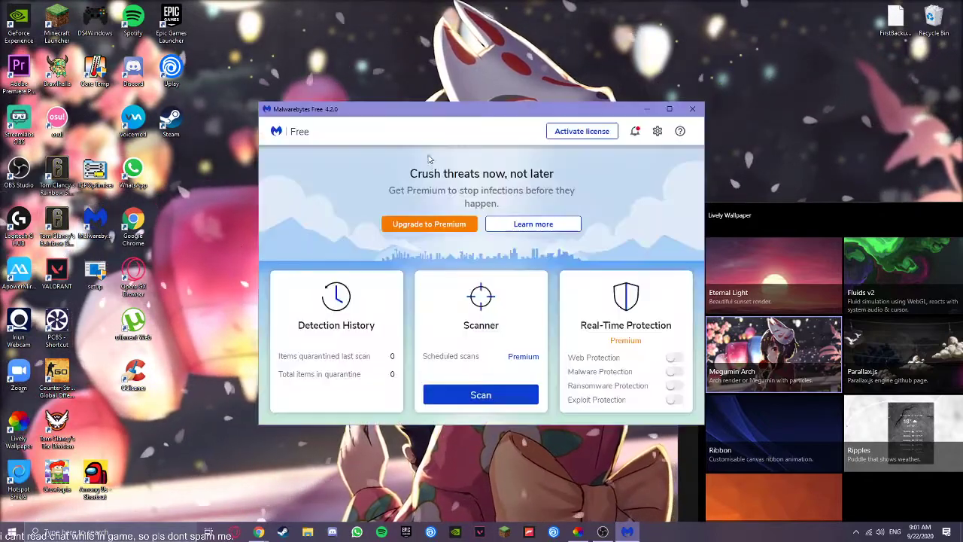
drag(457, 114, 379, 93)
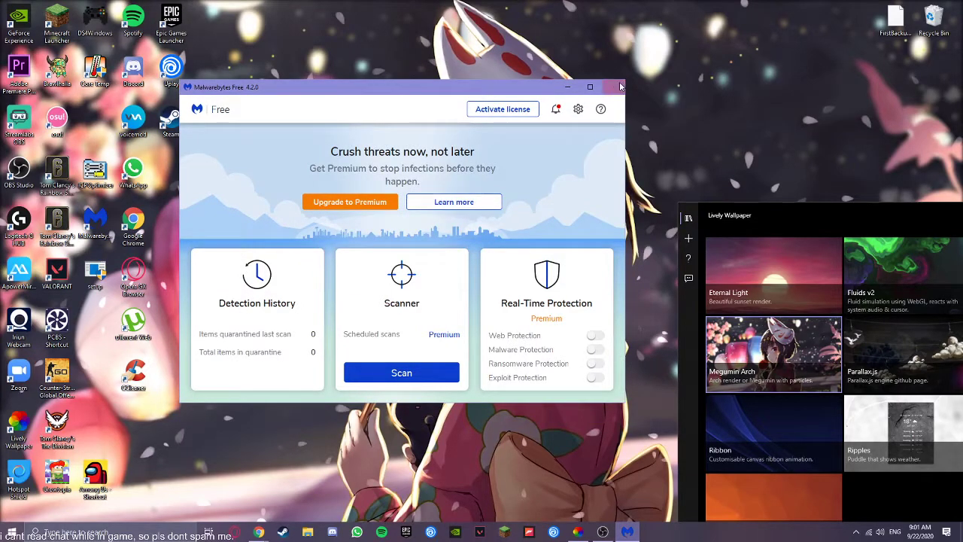
click(557, 110)
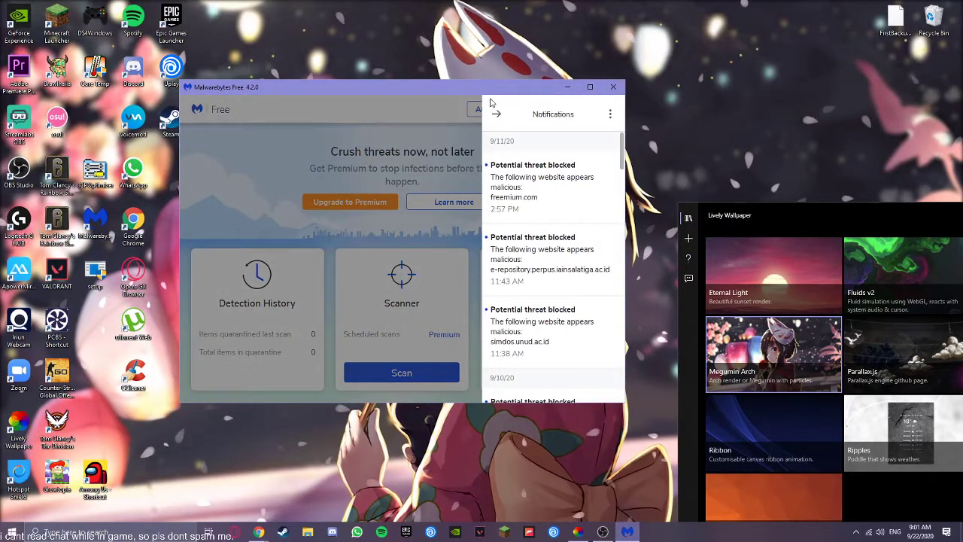
scroll(535, 235, down, 3)
scroll(535, 235, down, 3)
scroll(535, 235, down, 3)
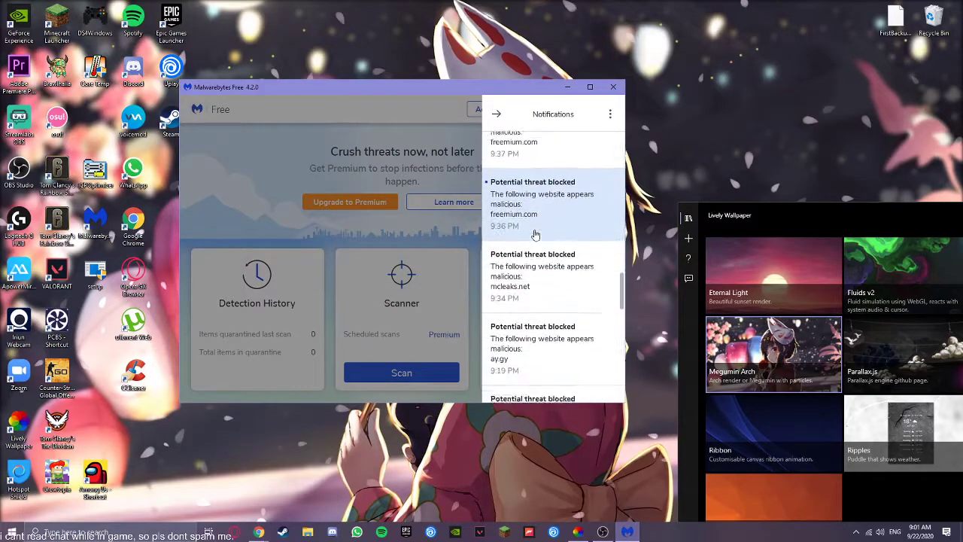
scroll(535, 235, down, 3)
scroll(535, 235, down, 3)
scroll(530, 222, down, 3)
scroll(525, 206, down, 3)
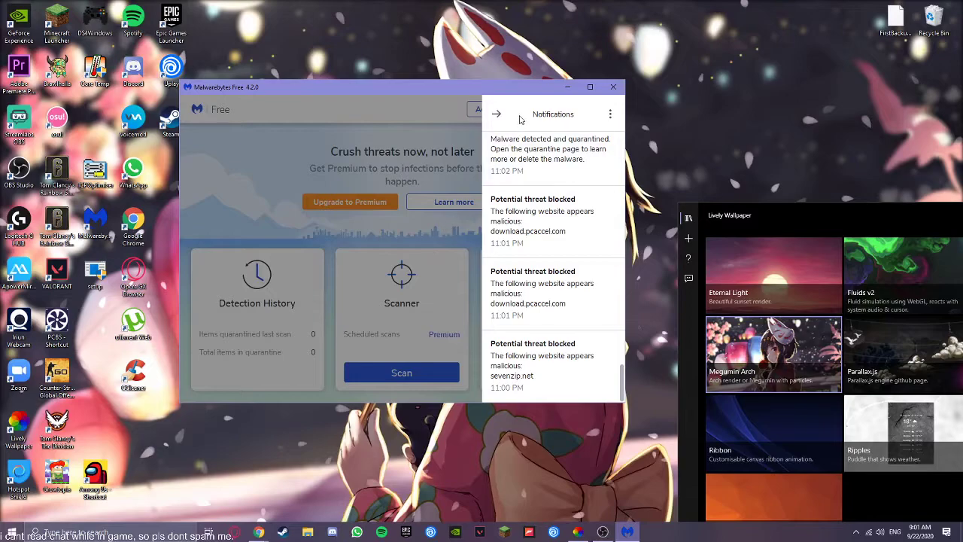
- Close the notifications, minimize Malwarebytes and restore the YouTube comments page
click(496, 114)
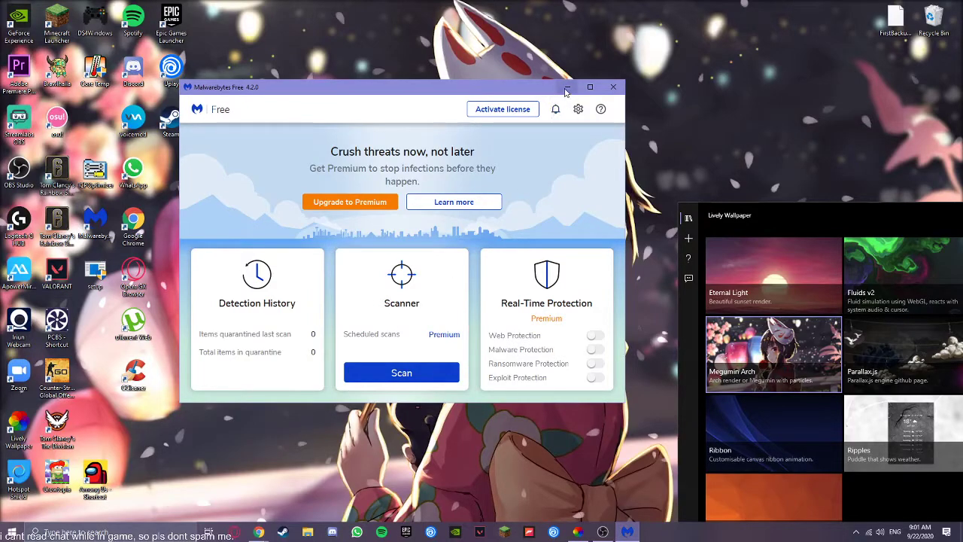
click(567, 88)
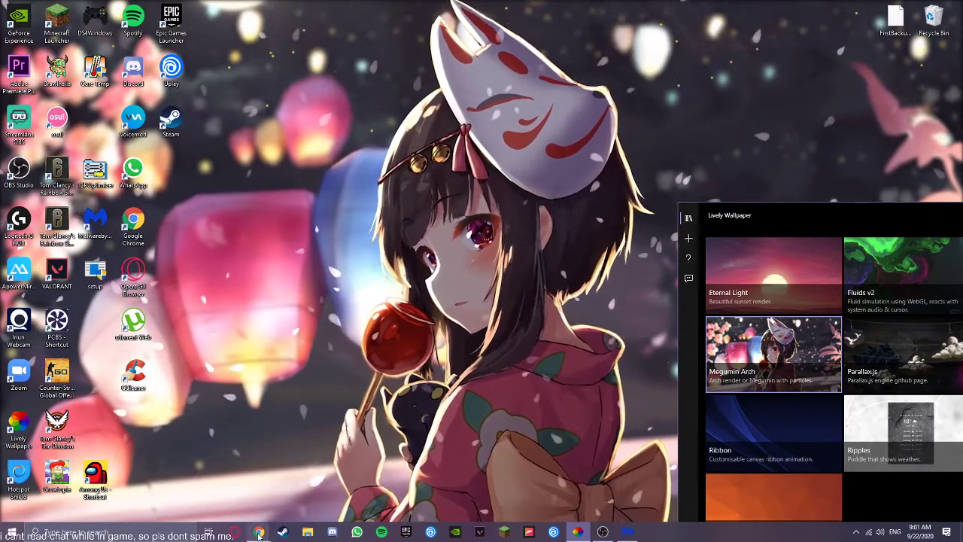
mouse_move(258, 532)
click(314, 473)
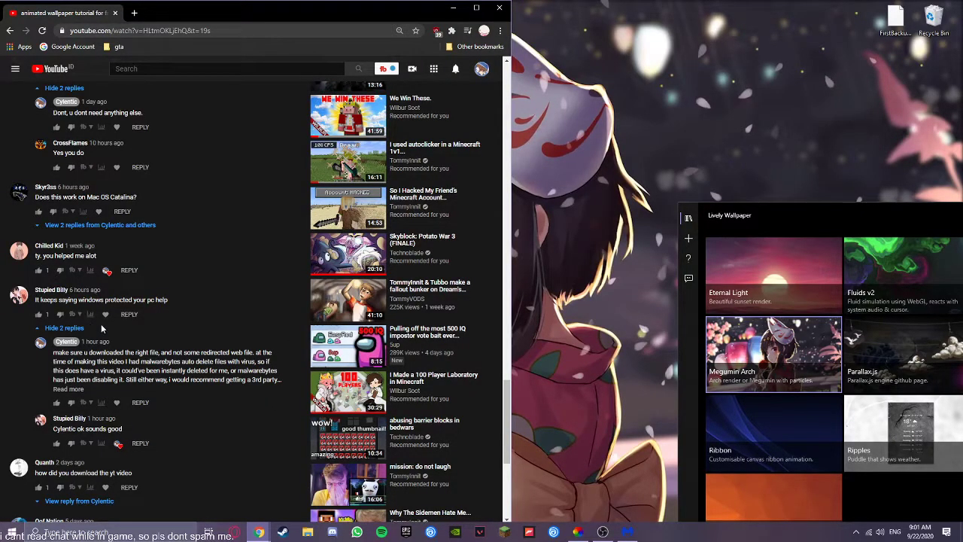
- Expand the four replies under the 'is this legit? Or virse' comment and briefly select reply text
scroll(102, 328, down, 3)
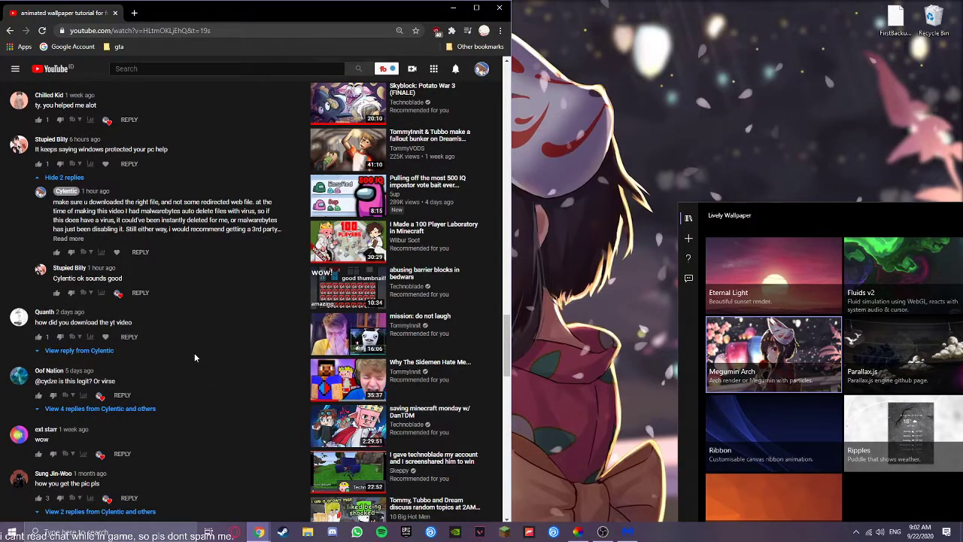
scroll(194, 357, down, 2)
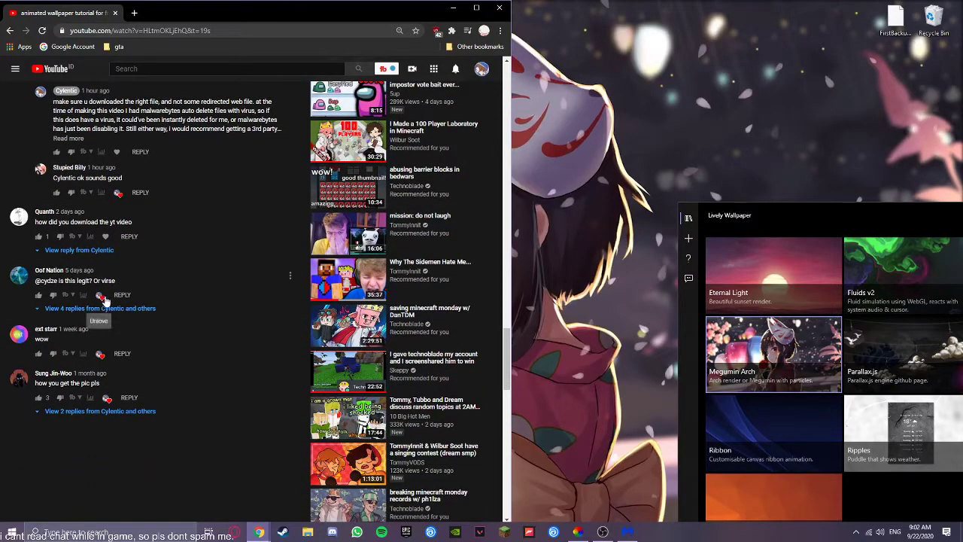
click(134, 309)
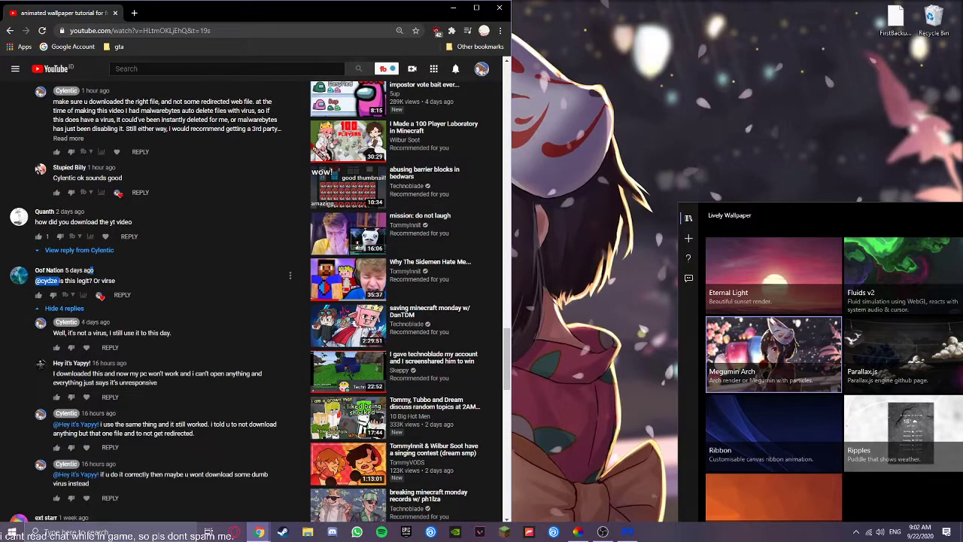
drag(93, 281, 59, 281)
scroll(129, 341, down, 2)
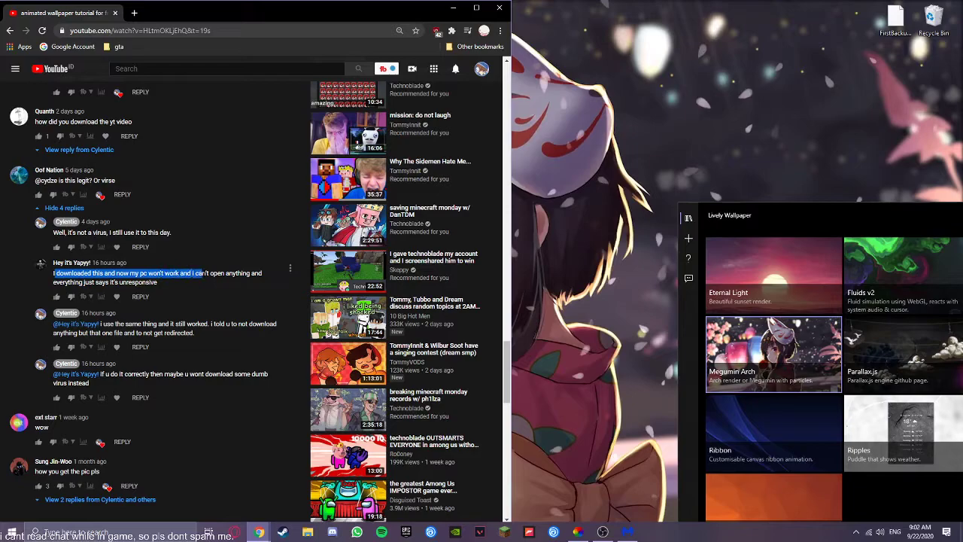
drag(229, 273, 188, 285)
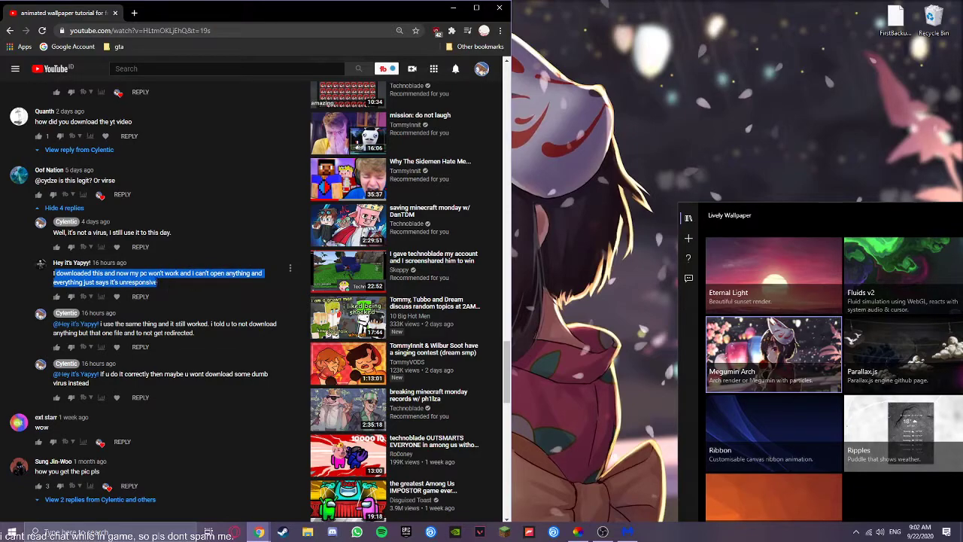
click(188, 285)
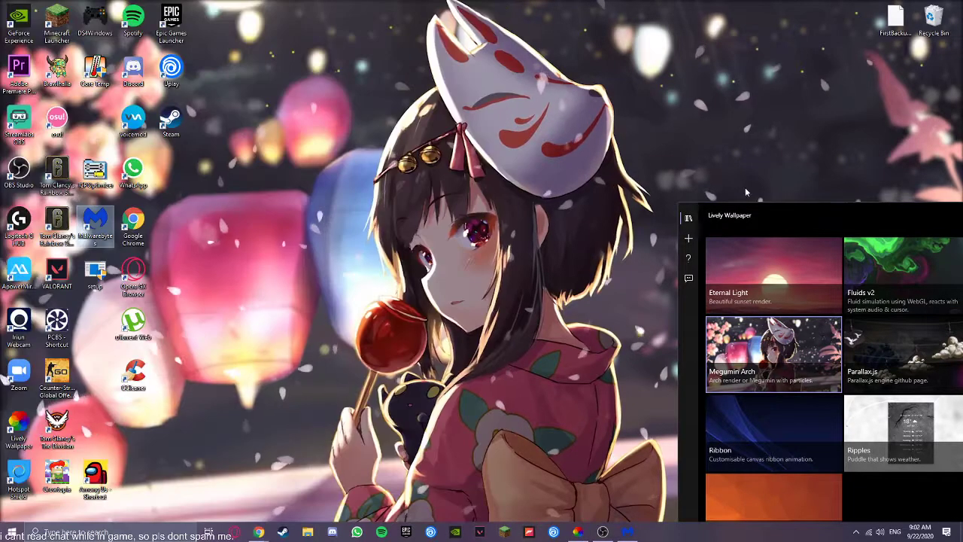
- Apply the Eternal Light sunset wallpaper in Lively, then switch back to Megumin Arch
click(453, 7)
mouse_move(787, 215)
mouse_down()
mouse_move(573, 42)
mouse_move(455, 153)
mouse_up()
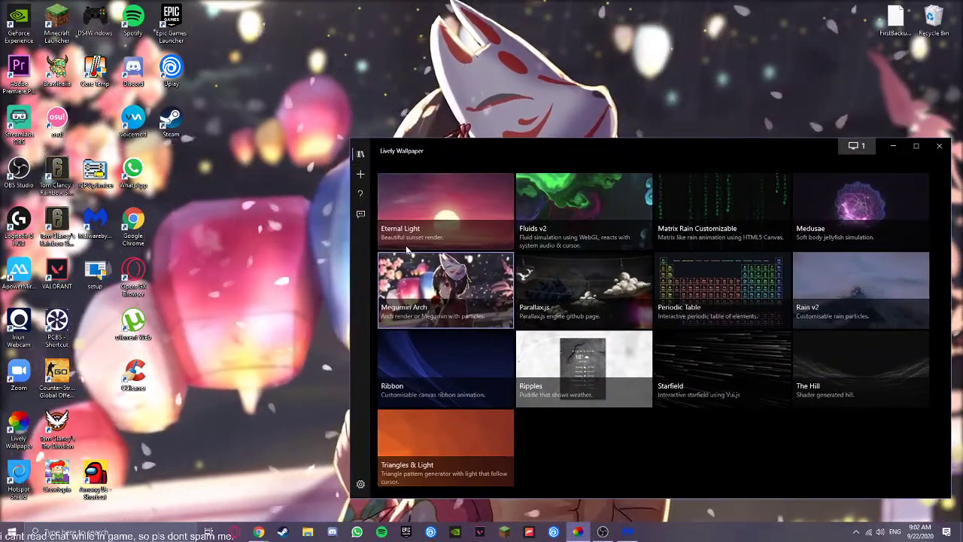
click(407, 242)
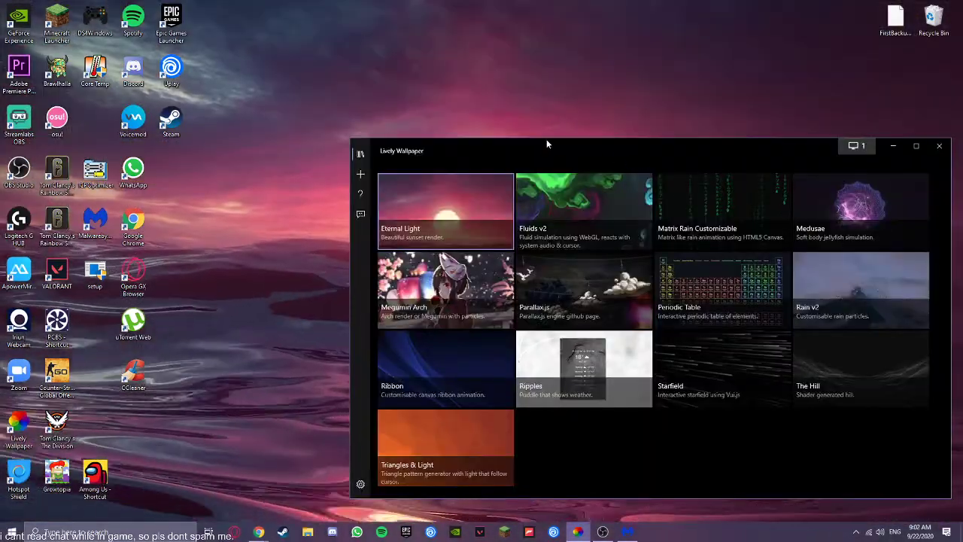
drag(546, 143, 502, 108)
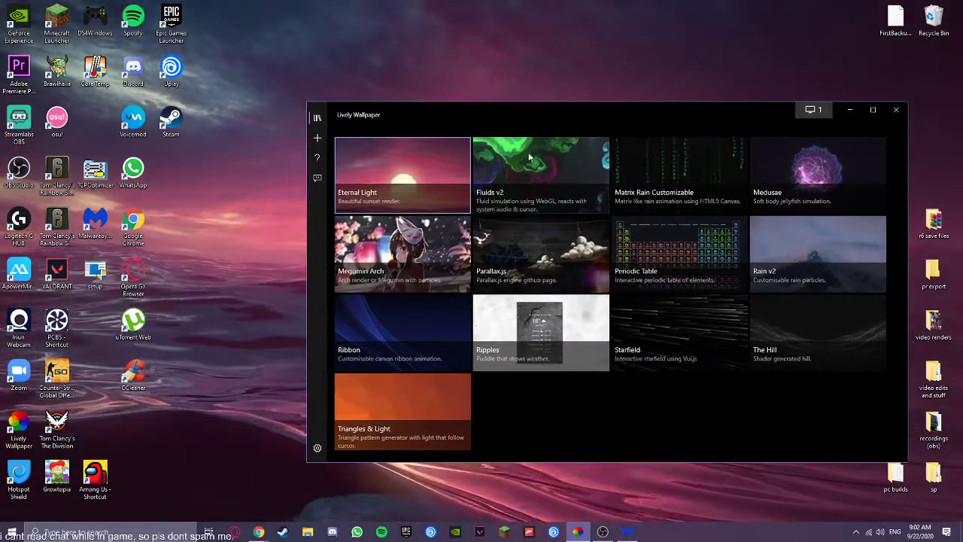
click(402, 252)
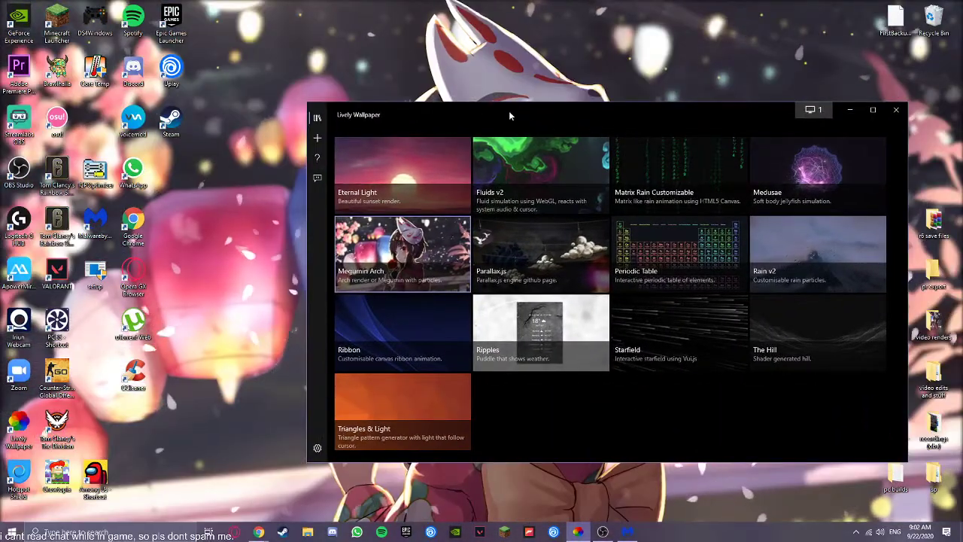
drag(508, 113, 654, 115)
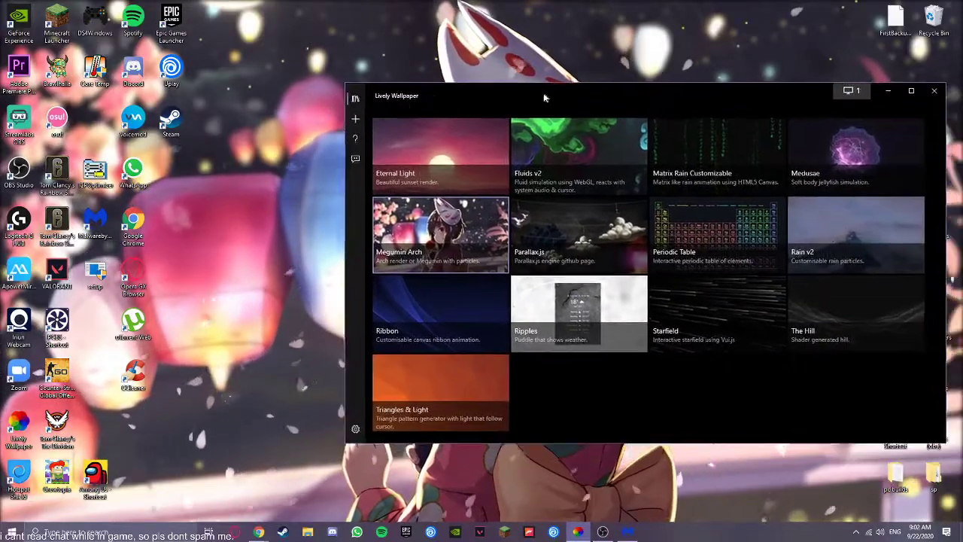
drag(655, 119, 795, 194)
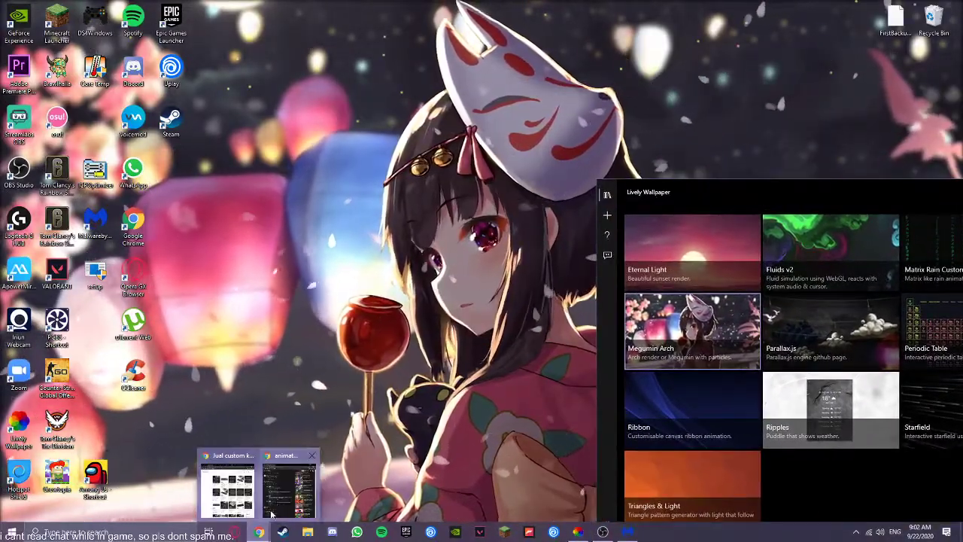
- Restore YouTube, scroll up to the description and open its Lively Wallpaper link
click(259, 485)
scroll(226, 421, down, 3)
scroll(143, 369, up, 3)
scroll(133, 353, up, 5)
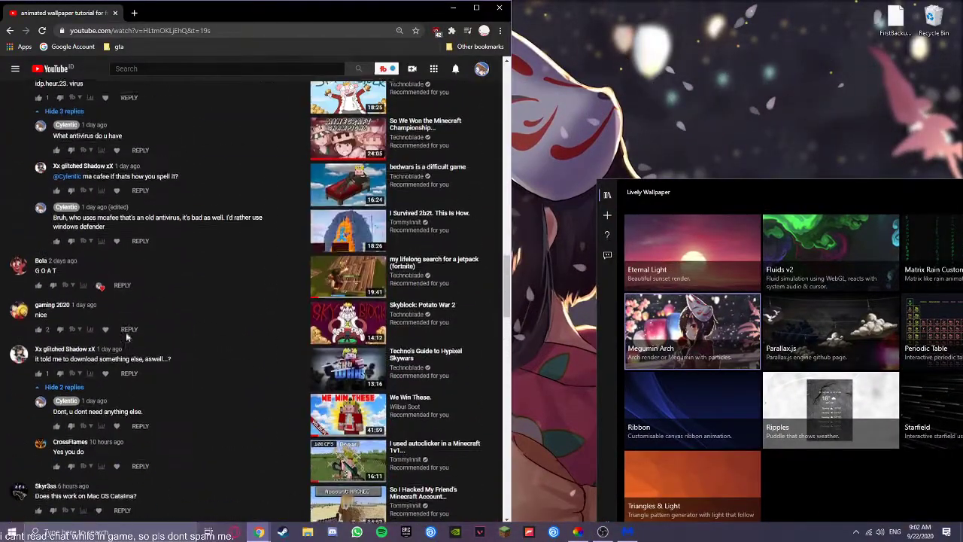
scroll(125, 332, up, 5)
scroll(125, 332, up, 5)
scroll(99, 260, up, 5)
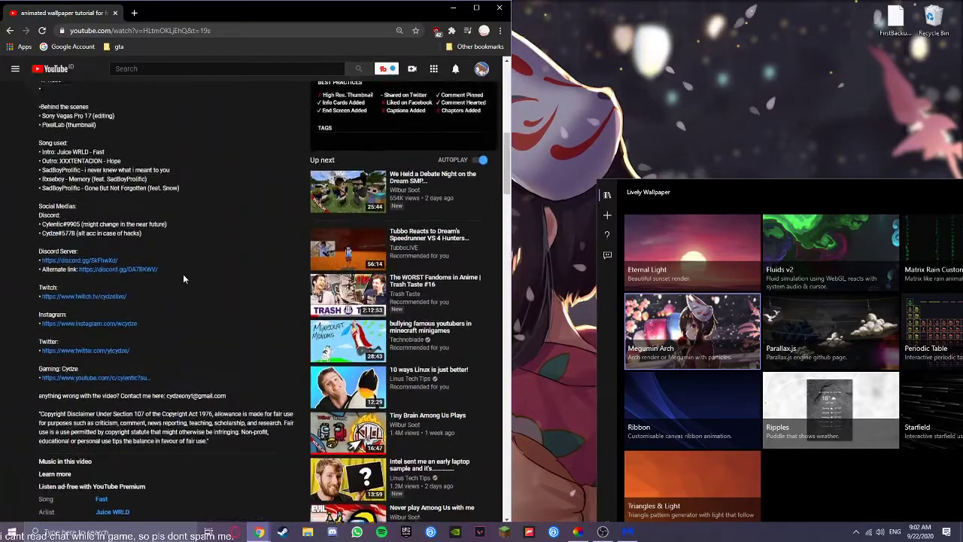
scroll(98, 261, up, 5)
scroll(99, 260, up, 5)
scroll(99, 260, up, 5)
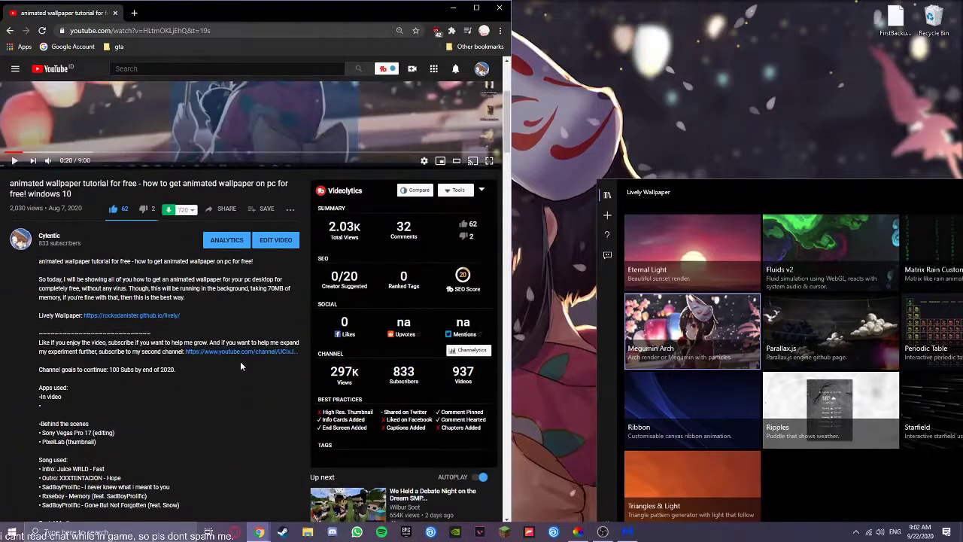
click(149, 316)
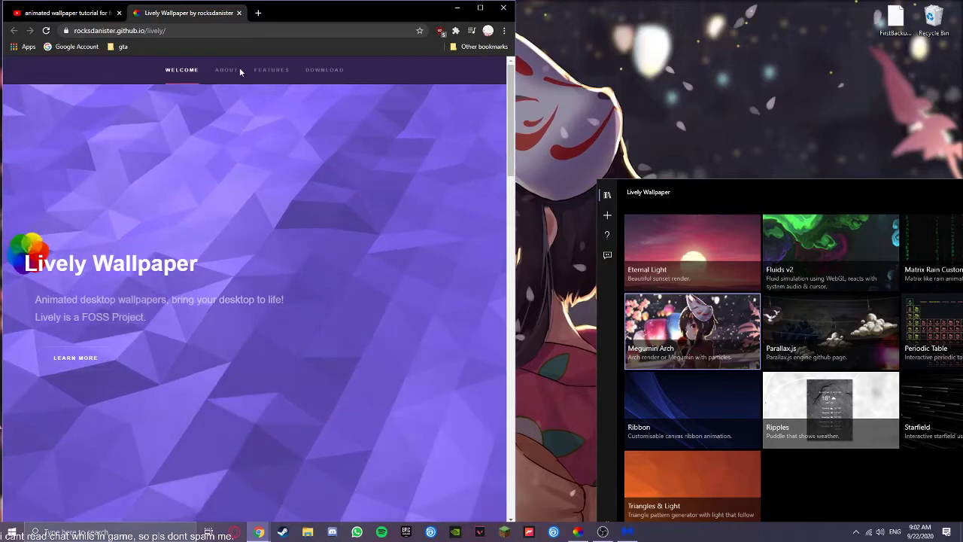
- Jump to the Lively website's Download section and bring the download page back up
mouse_move(658, 194)
mouse_down()
mouse_move(371, 106)
mouse_move(536, 164)
mouse_up()
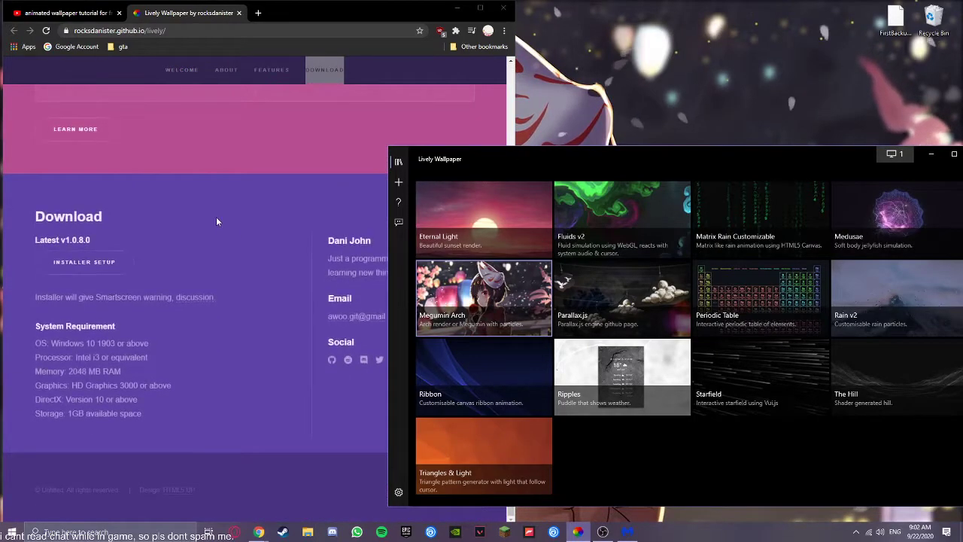
click(187, 203)
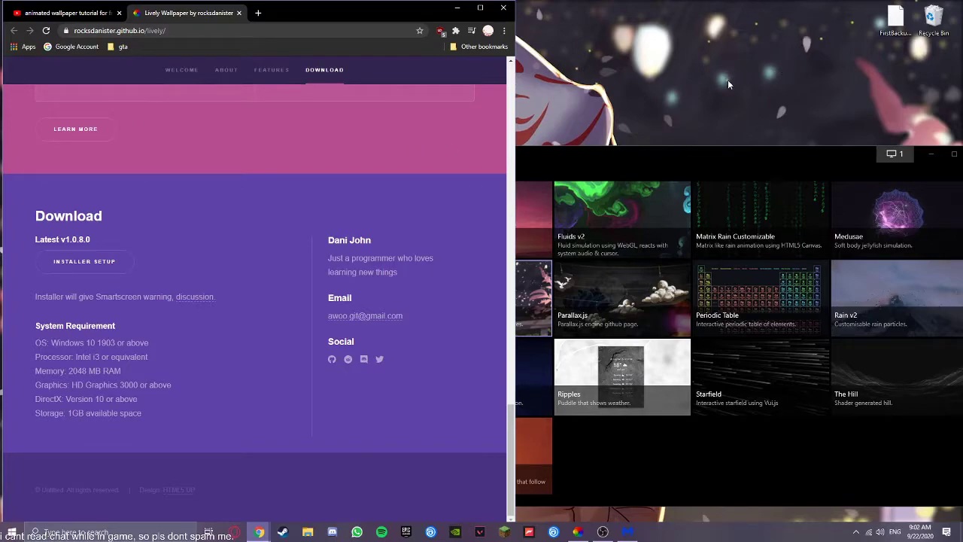
click(461, 10)
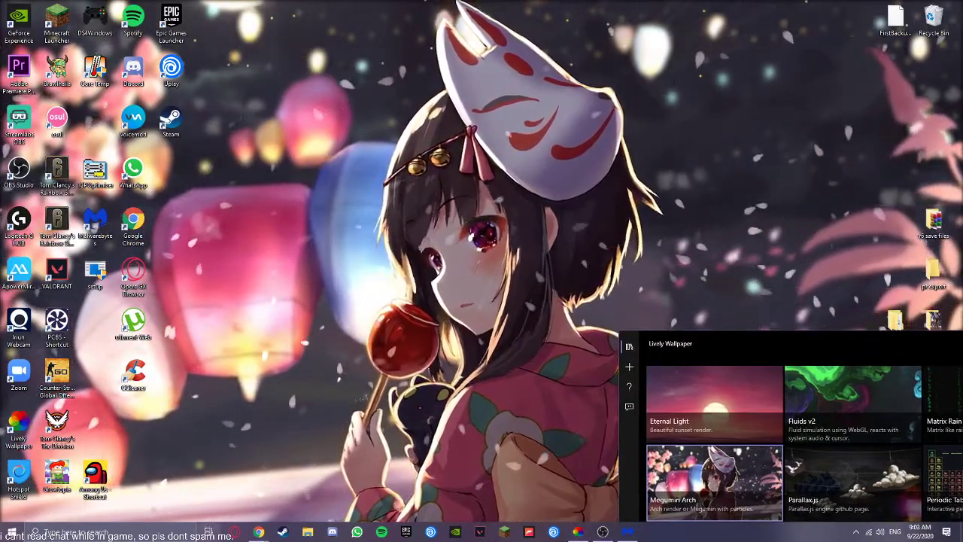
mouse_move(258, 532)
click(272, 508)
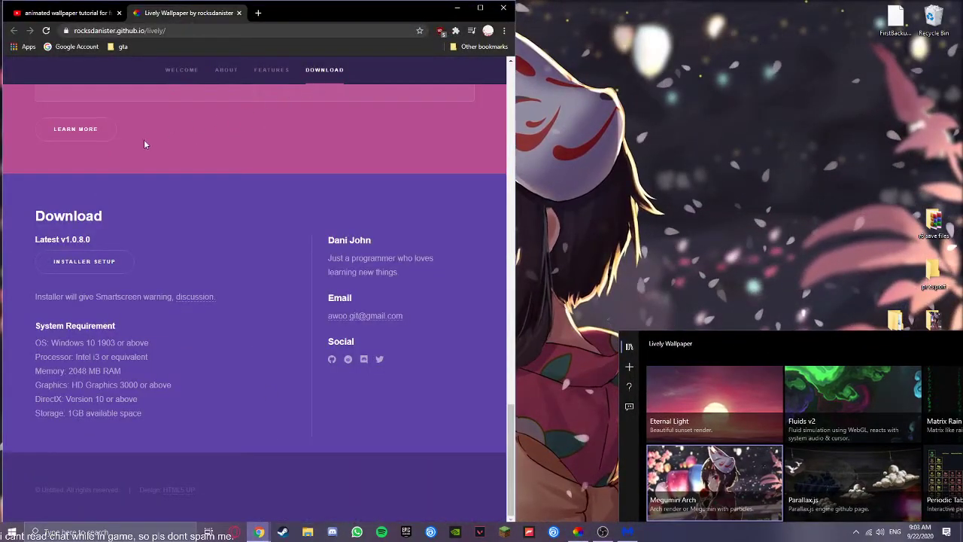
- Start the Lively installer download, cancel it, dismiss the notice and scroll up to Features
click(98, 267)
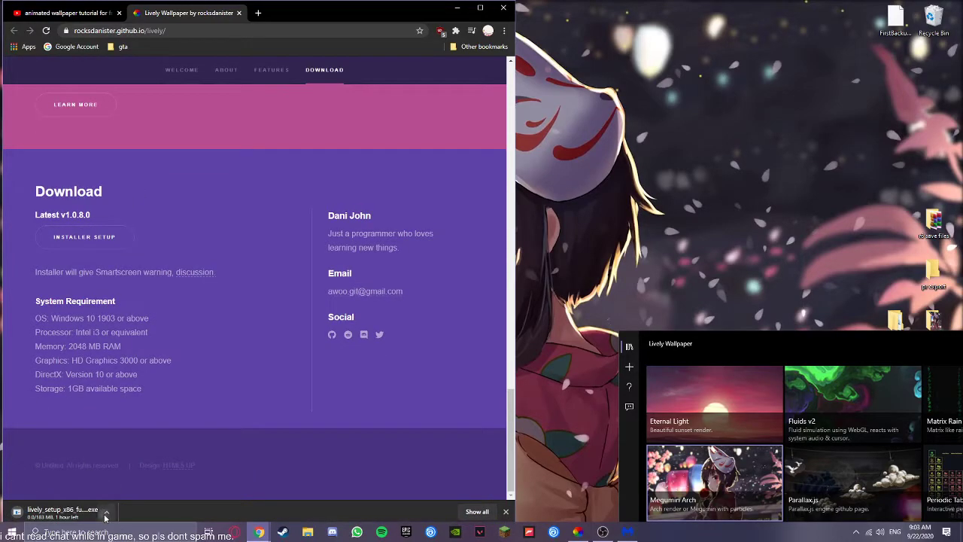
click(105, 515)
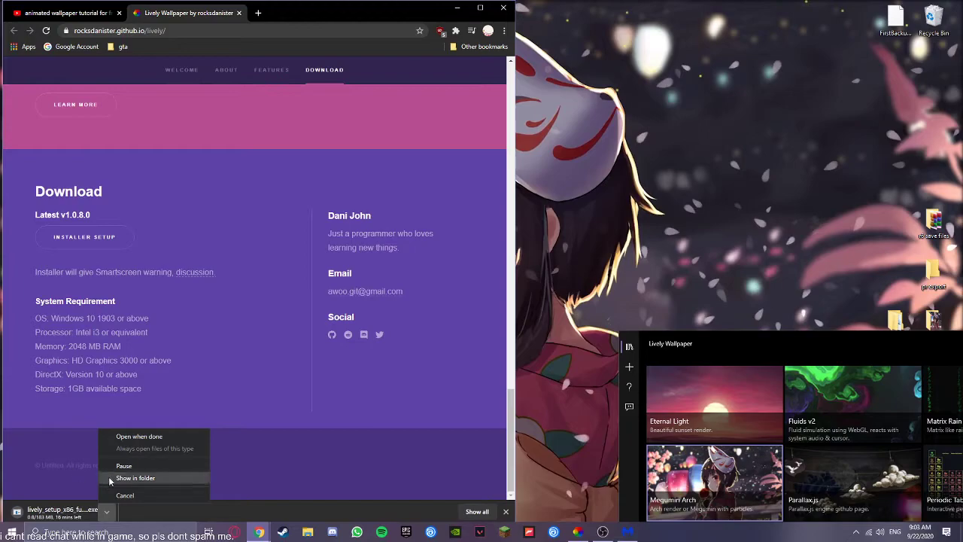
click(137, 495)
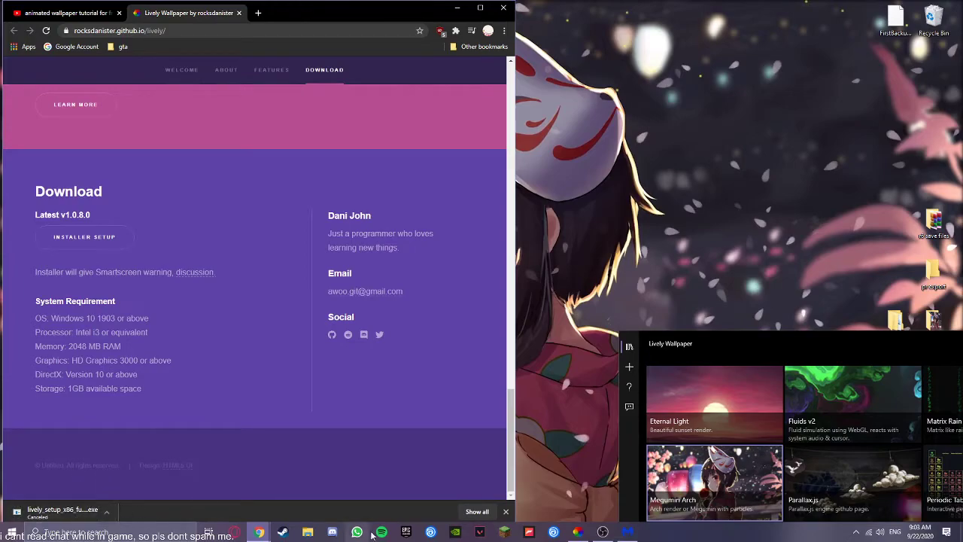
click(507, 511)
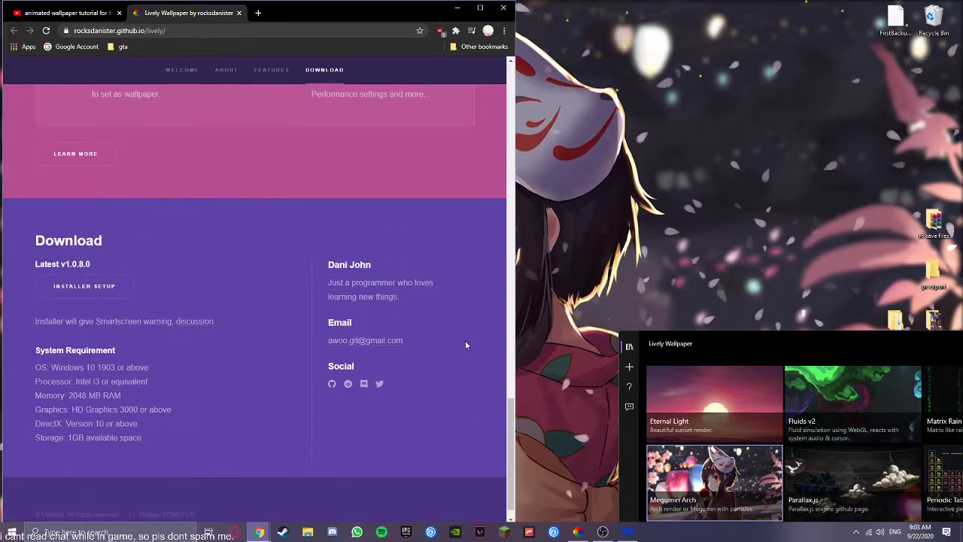
scroll(414, 179, up, 3)
scroll(338, 185, up, 1)
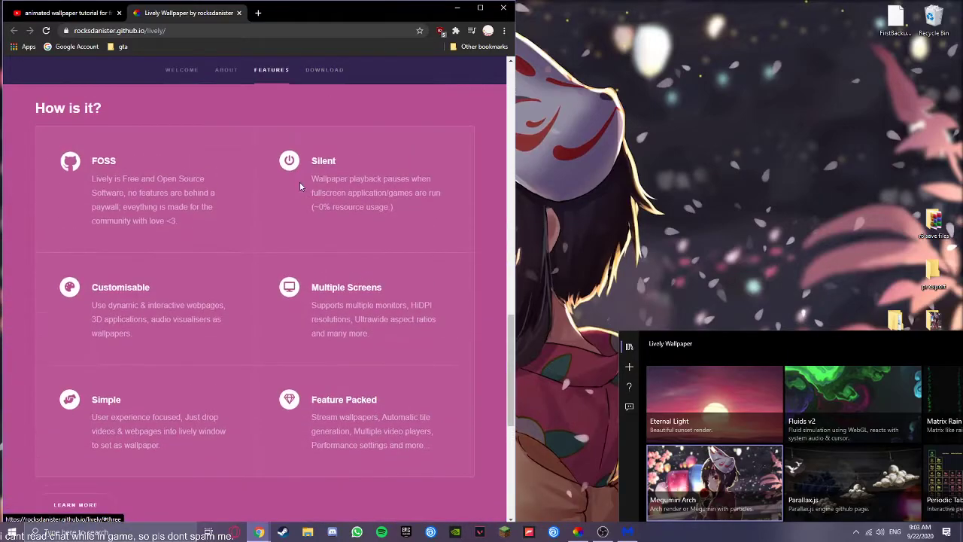
scroll(299, 187, up, 4)
scroll(299, 187, up, 3)
- Switch to the YouTube tutorial tab and scroll down through its antivirus-warning comments
click(73, 12)
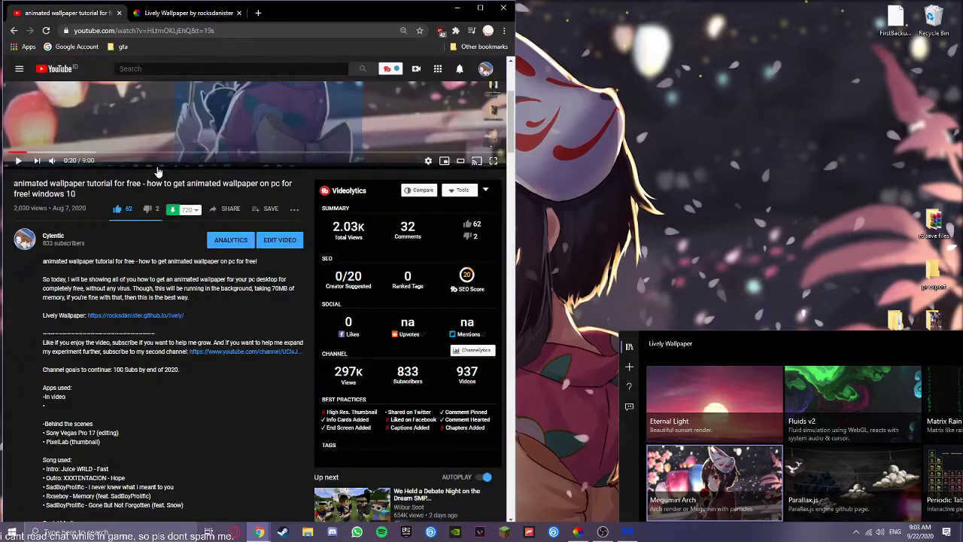
scroll(120, 218, down, 1)
scroll(120, 218, down, 6)
scroll(112, 226, down, 4)
scroll(111, 230, down, 4)
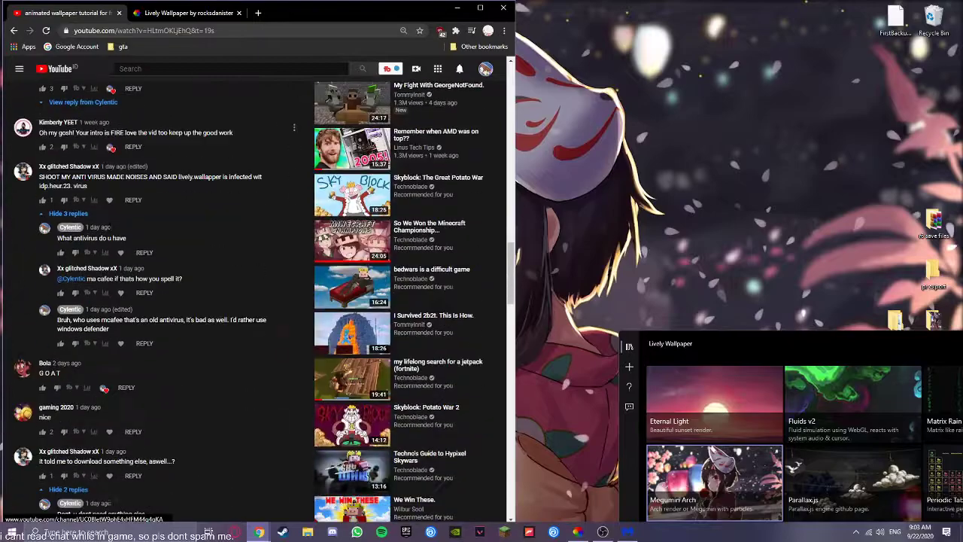
scroll(111, 229, down, 4)
scroll(95, 231, down, 1)
scroll(95, 230, down, 2)
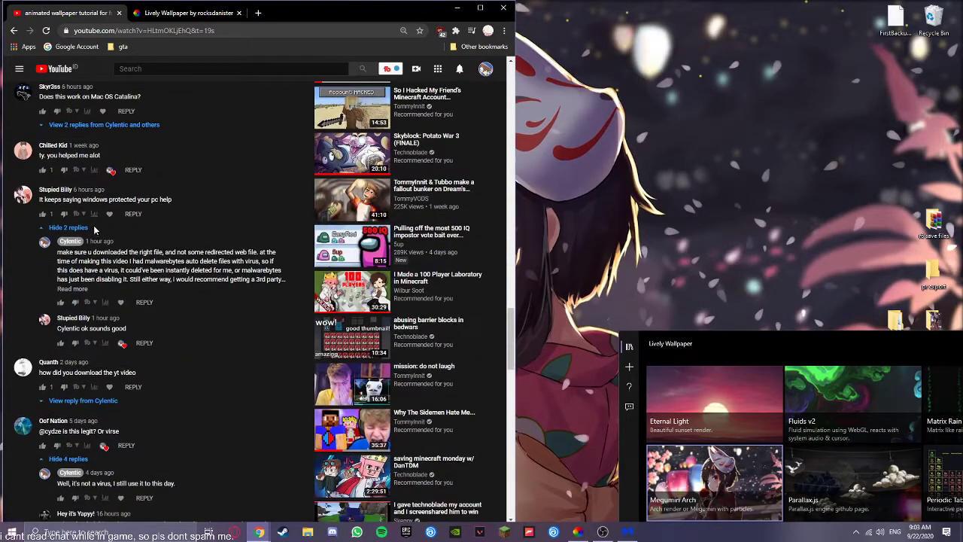
scroll(91, 262, down, 2)
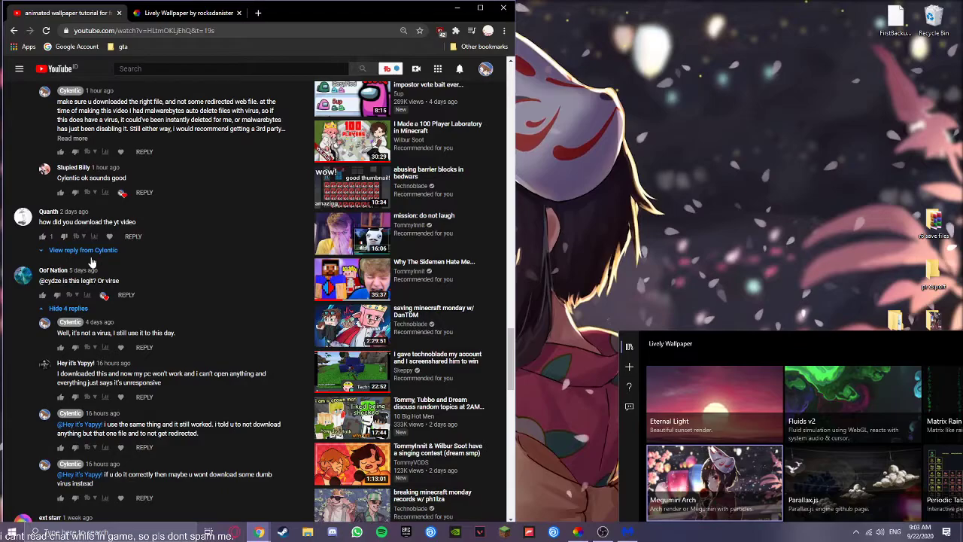
- Scroll back up to the video description and briefly select part of its text
scroll(92, 262, up, 3)
scroll(94, 262, up, 3)
scroll(97, 264, up, 3)
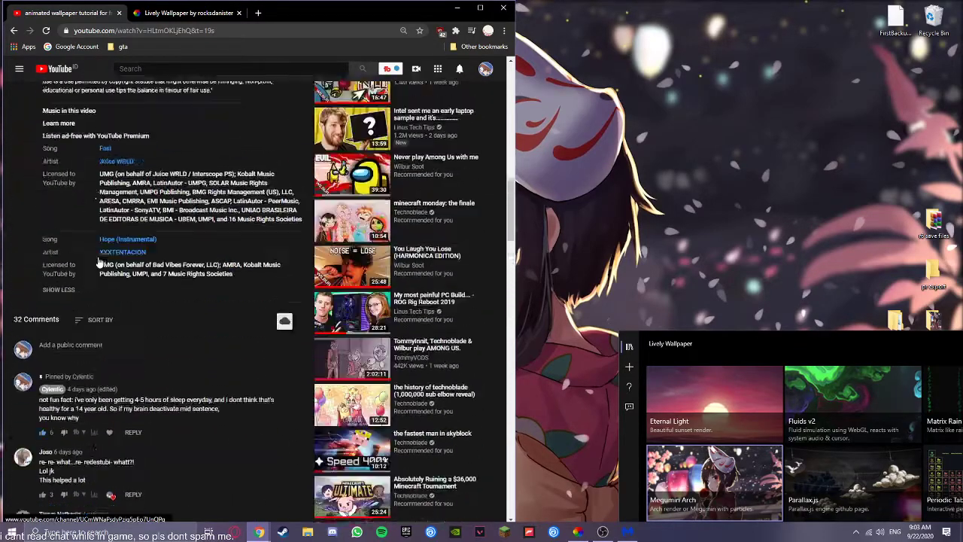
scroll(98, 262, up, 5)
scroll(113, 255, up, 5)
scroll(151, 228, up, 5)
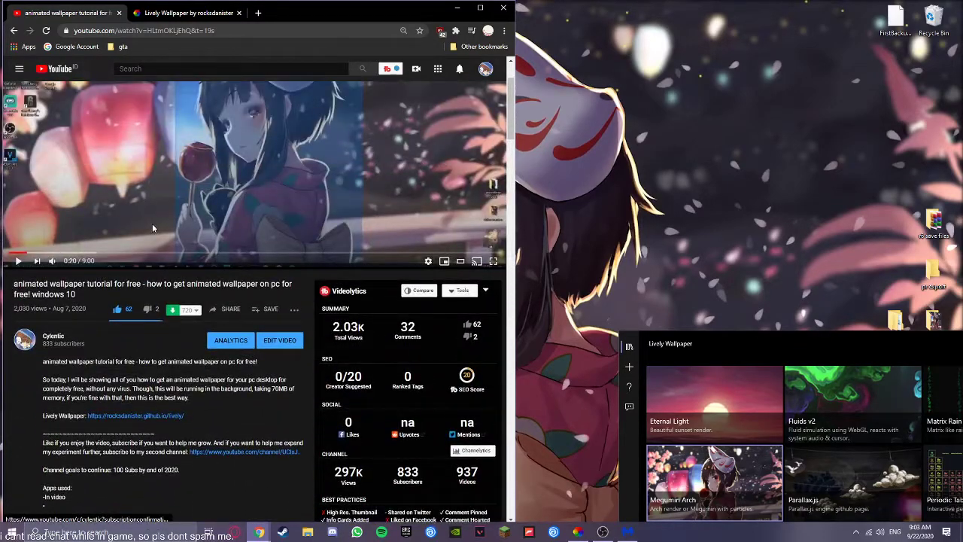
scroll(106, 314, up, 2)
scroll(113, 339, down, 5)
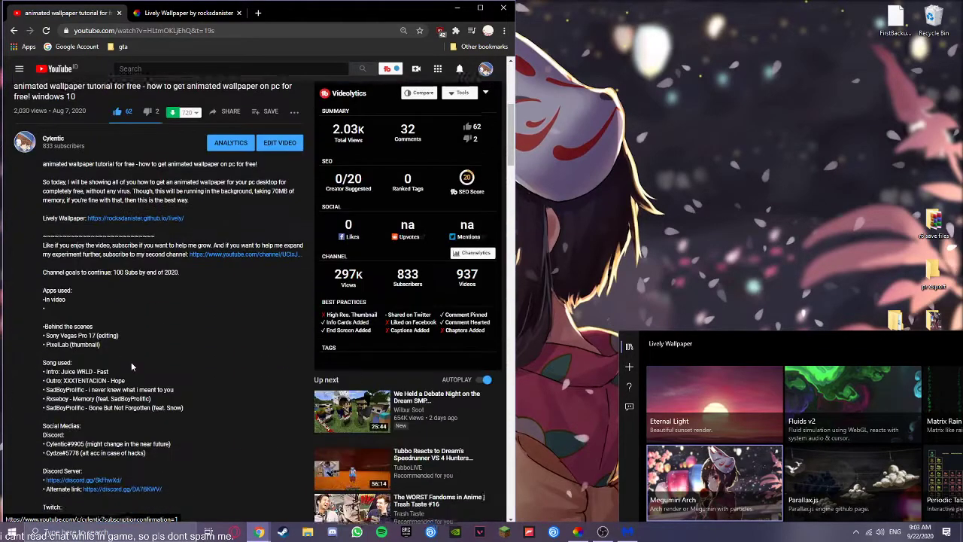
mouse_move(80, 217)
mouse_down()
mouse_move(218, 242)
mouse_move(213, 218)
mouse_up()
click(237, 221)
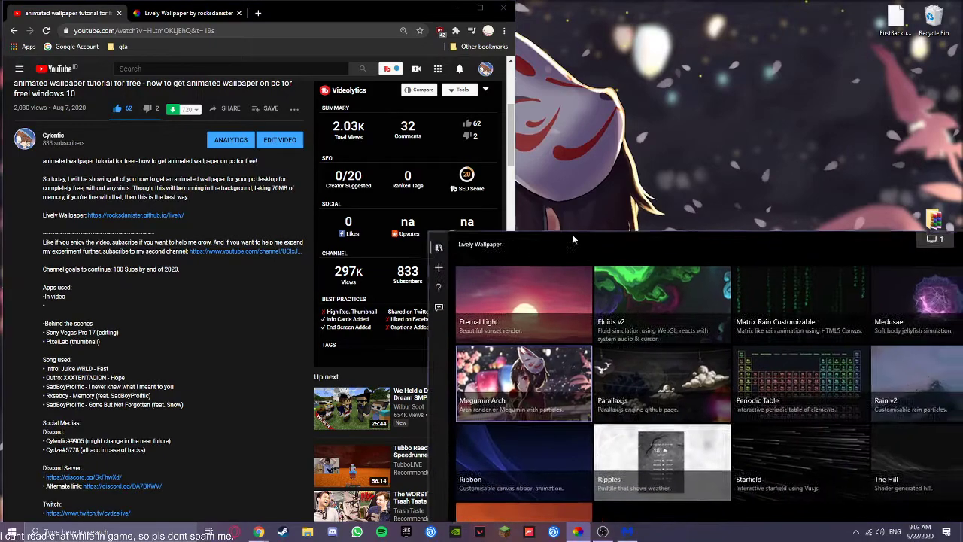
drag(763, 337, 670, 224)
scroll(191, 239, up, 3)
scroll(191, 238, up, 1)
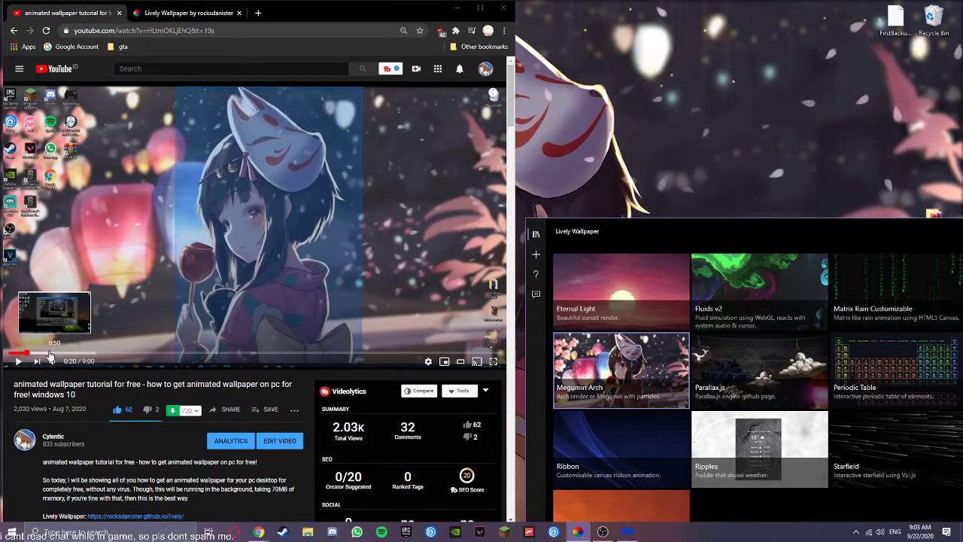
right_click(50, 354)
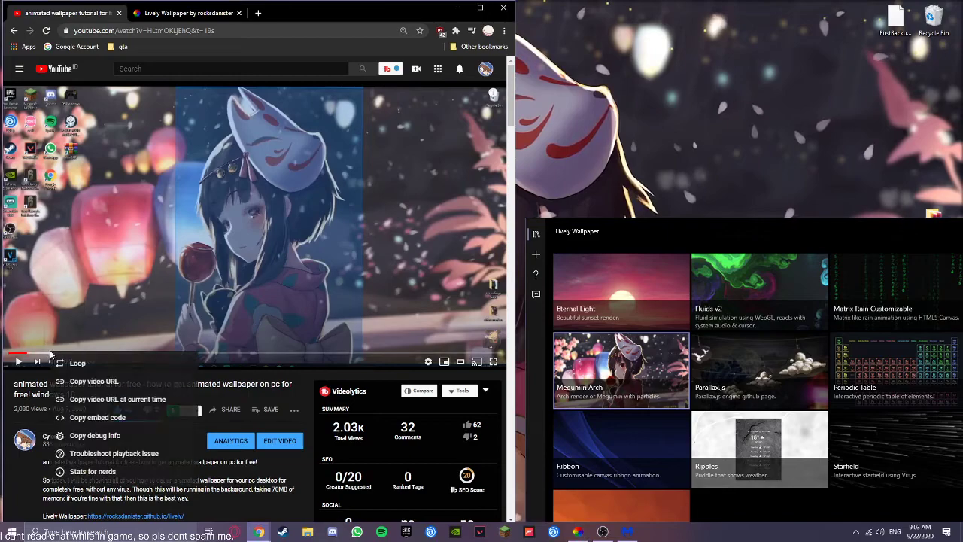
click(15, 405)
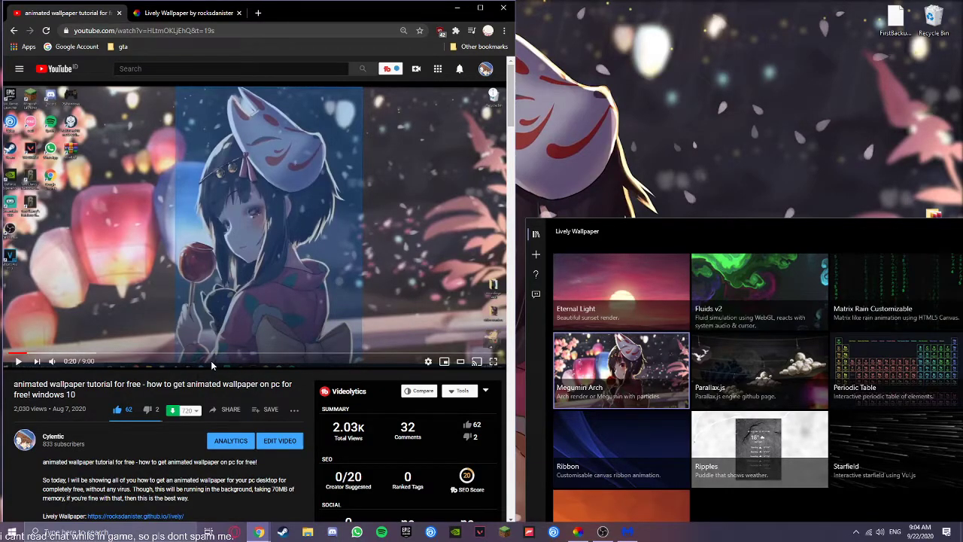
scroll(137, 423, down, 5)
scroll(134, 409, down, 5)
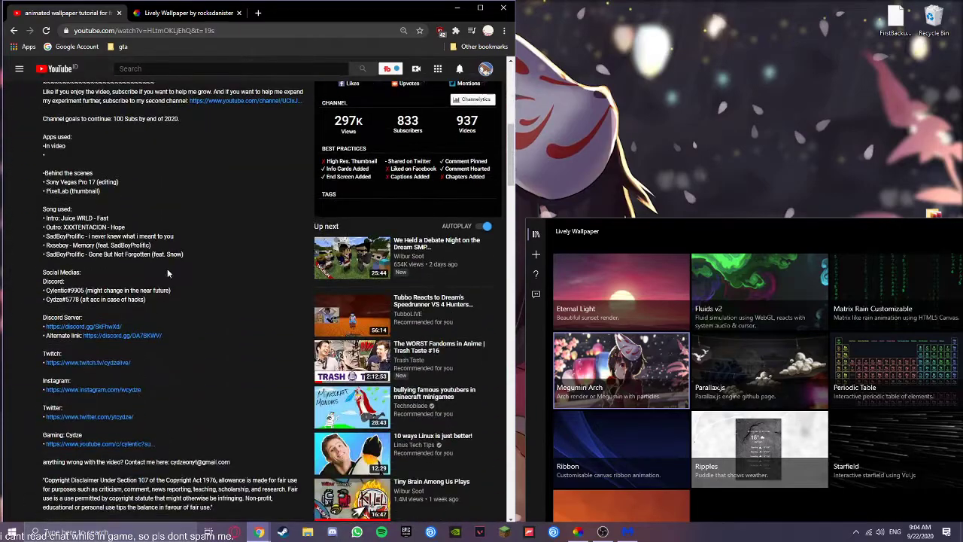
- Switch to the Lively Wallpaper website tab and scroll through its page
click(187, 15)
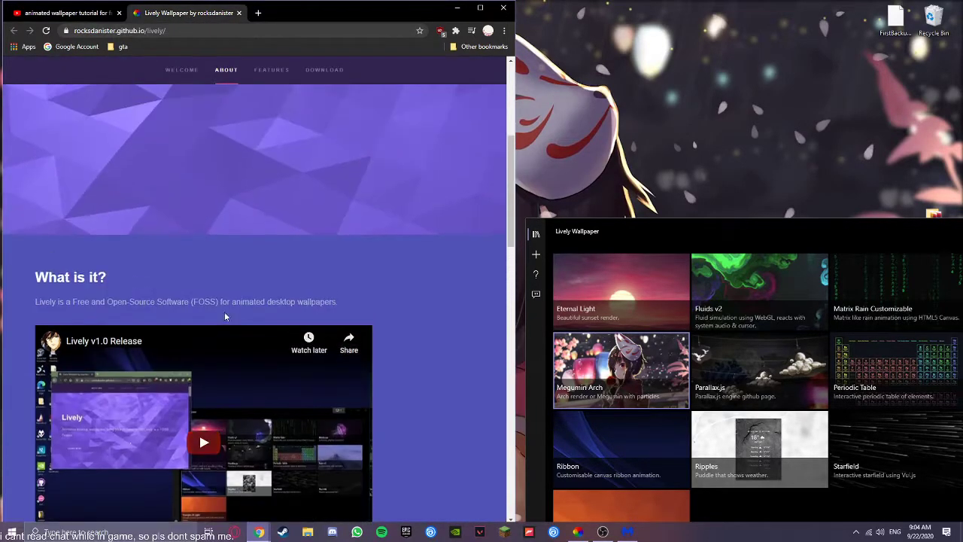
scroll(235, 273, down, 5)
scroll(186, 135, down, 5)
scroll(87, 278, down, 2)
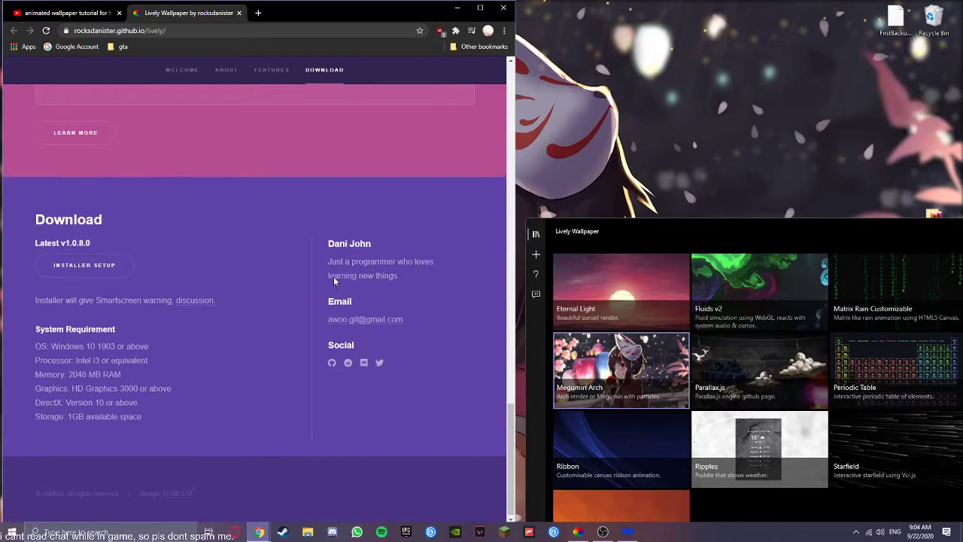
scroll(333, 276, up, 5)
scroll(333, 276, up, 5)
scroll(333, 276, up, 5)
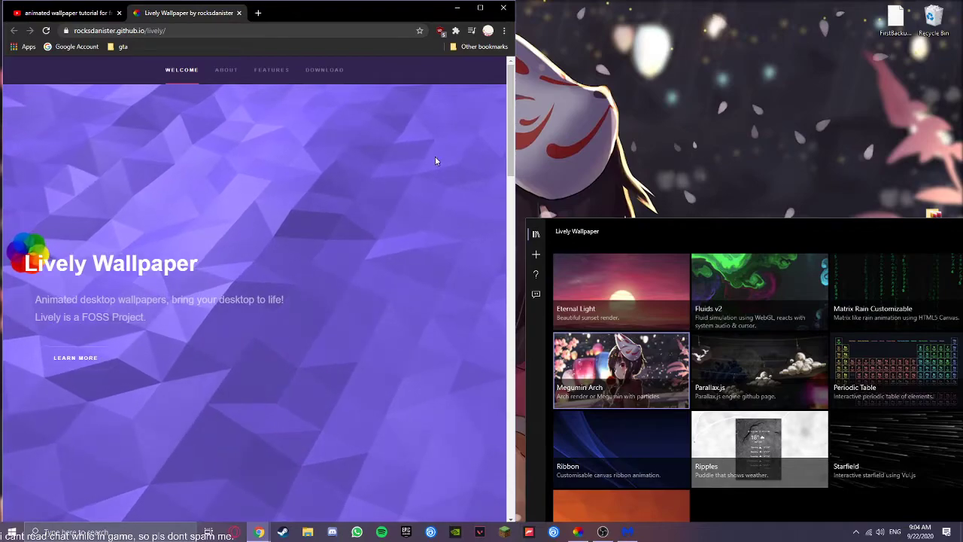
- Widen the browser to full screen and jump to the Download section showing version 1.0.8.0
drag(519, 130, 962, 133)
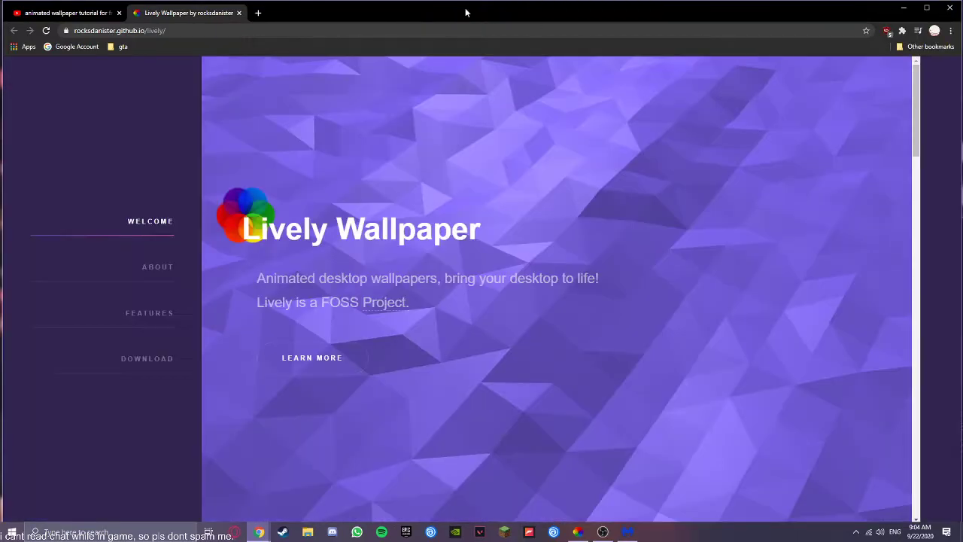
scroll(148, 379, down, 3)
click(155, 364)
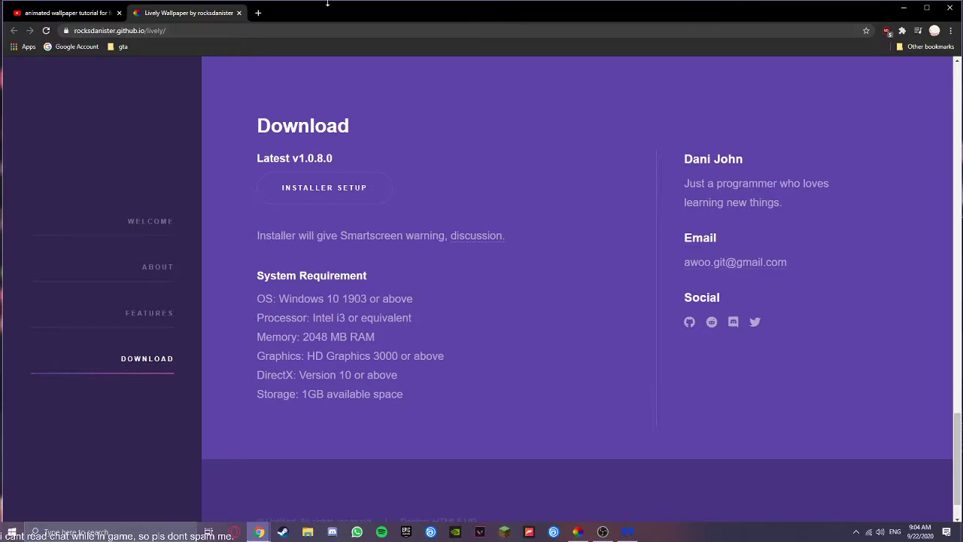
- Minimize Chrome to show the animated desktop and move the Lively library to the upper left
click(902, 9)
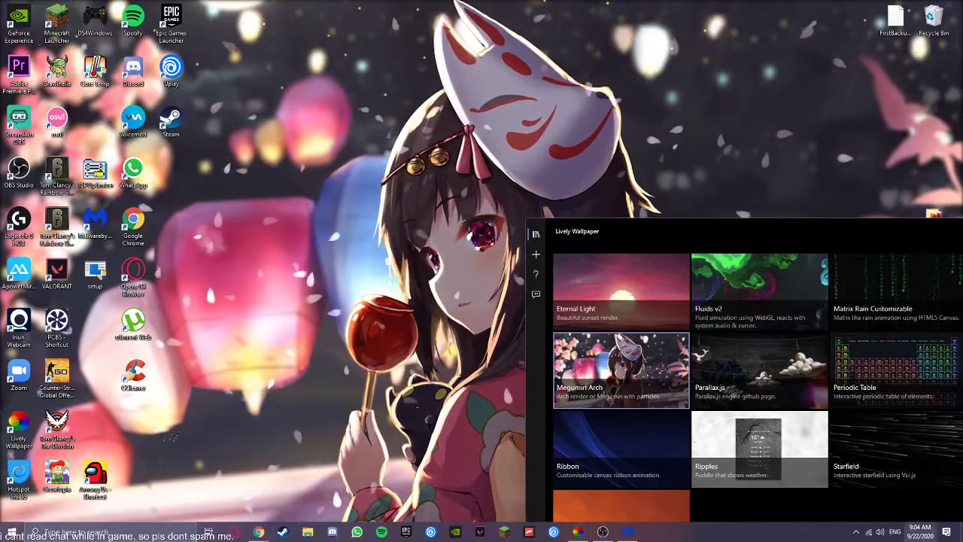
click(919, 530)
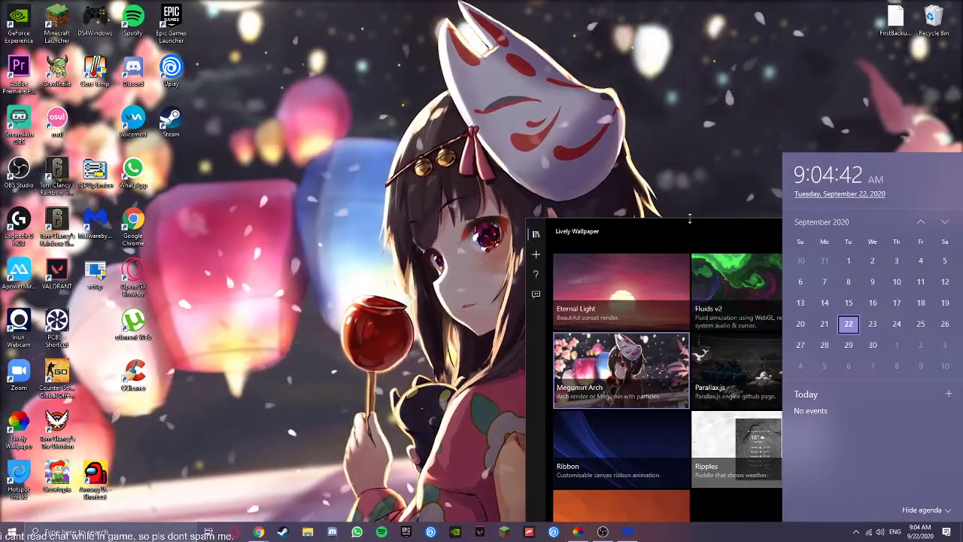
mouse_move(652, 230)
mouse_down()
mouse_move(278, 99)
mouse_move(558, 85)
mouse_move(409, 76)
mouse_move(415, 92)
mouse_move(588, 137)
mouse_move(583, 97)
mouse_move(569, 119)
mouse_up()
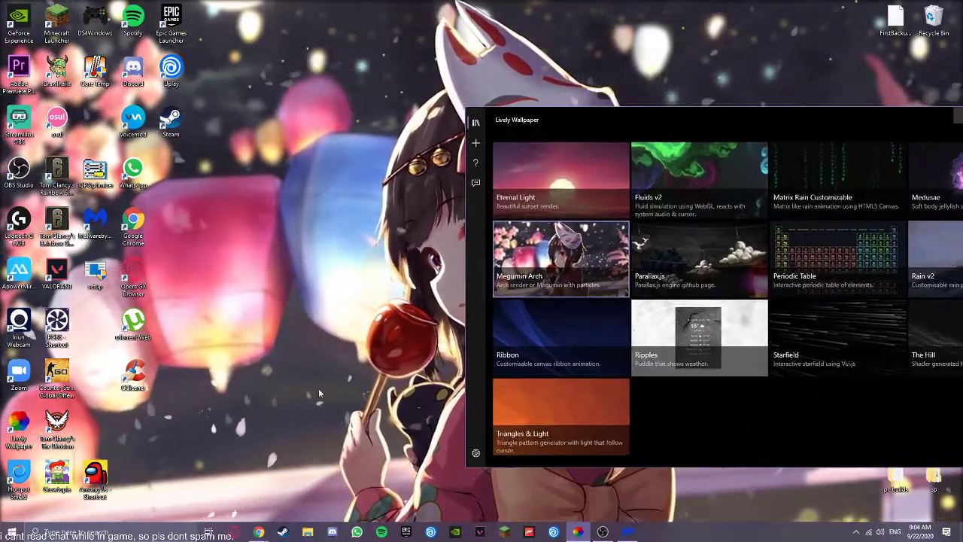
mouse_move(576, 532)
click(286, 485)
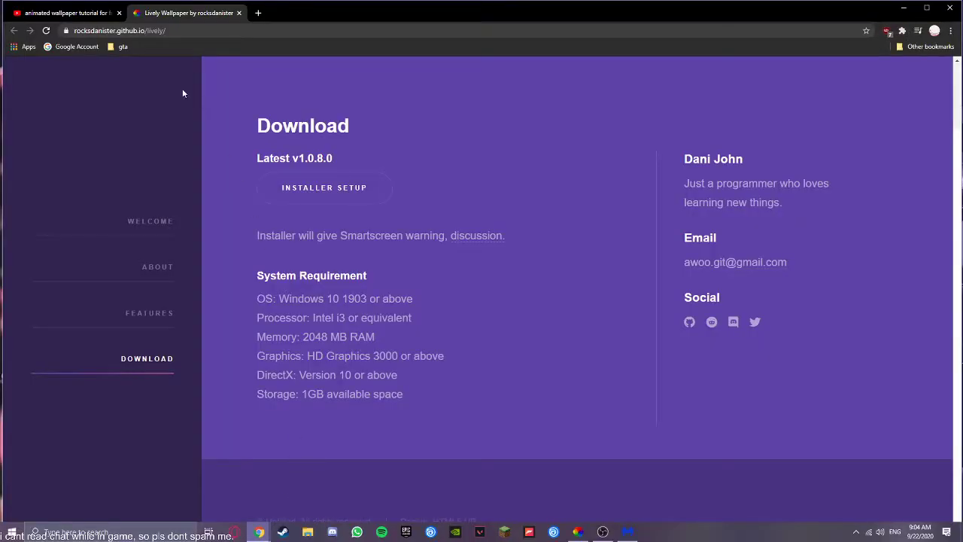
click(71, 13)
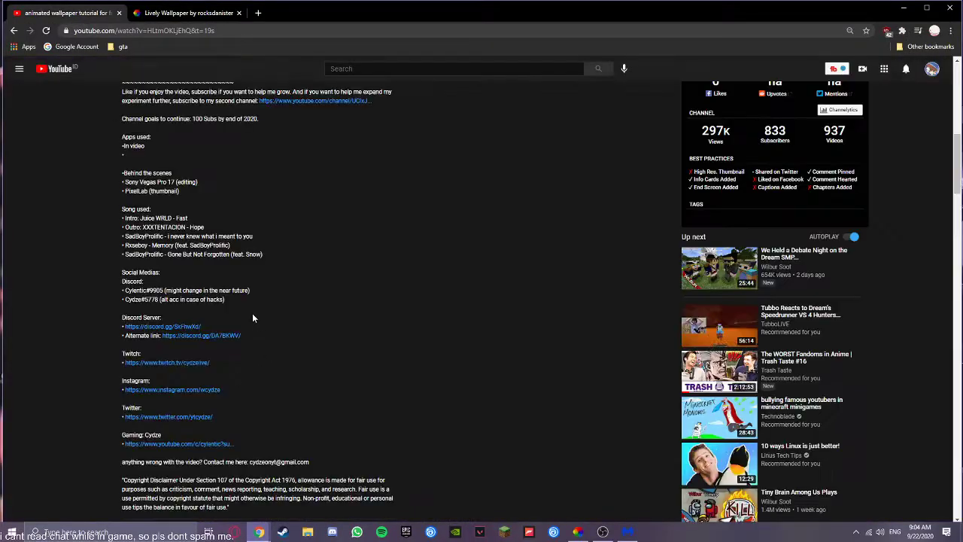
scroll(400, 274, up, 1)
scroll(399, 274, up, 5)
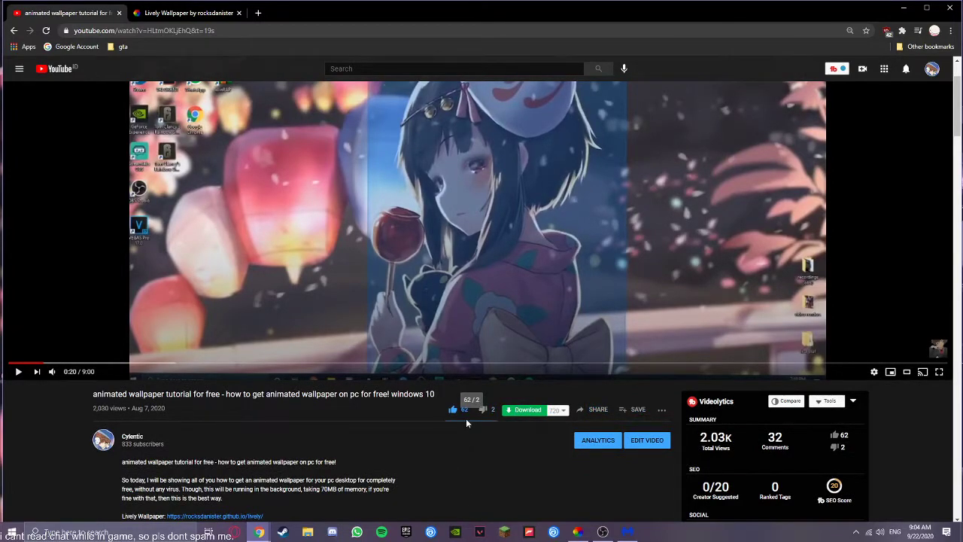
scroll(452, 399, up, 2)
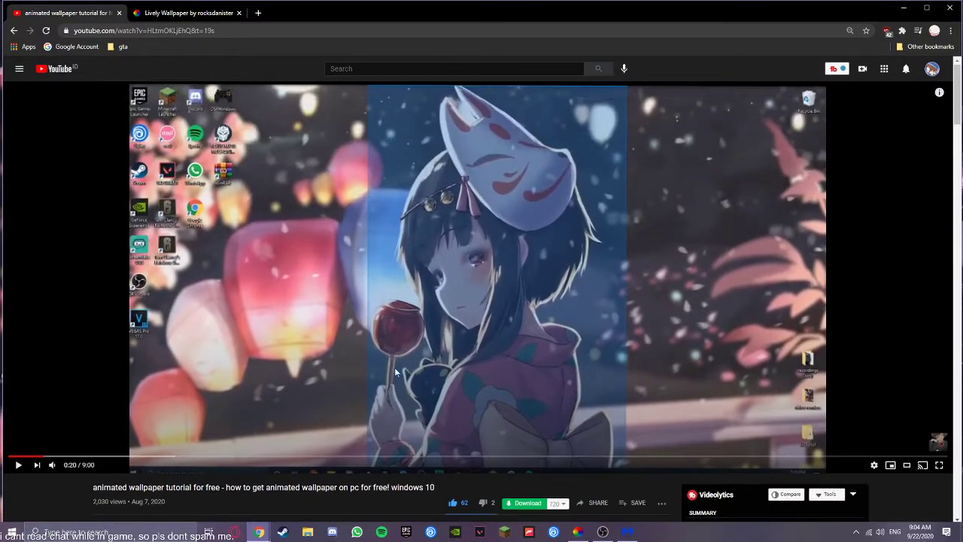
scroll(222, 313, down, 4)
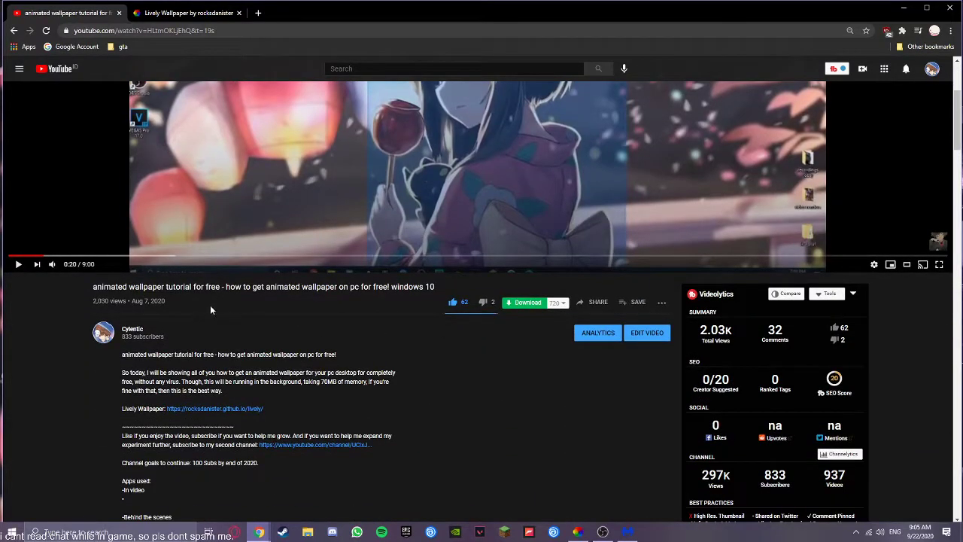
scroll(677, 165, up, 1)
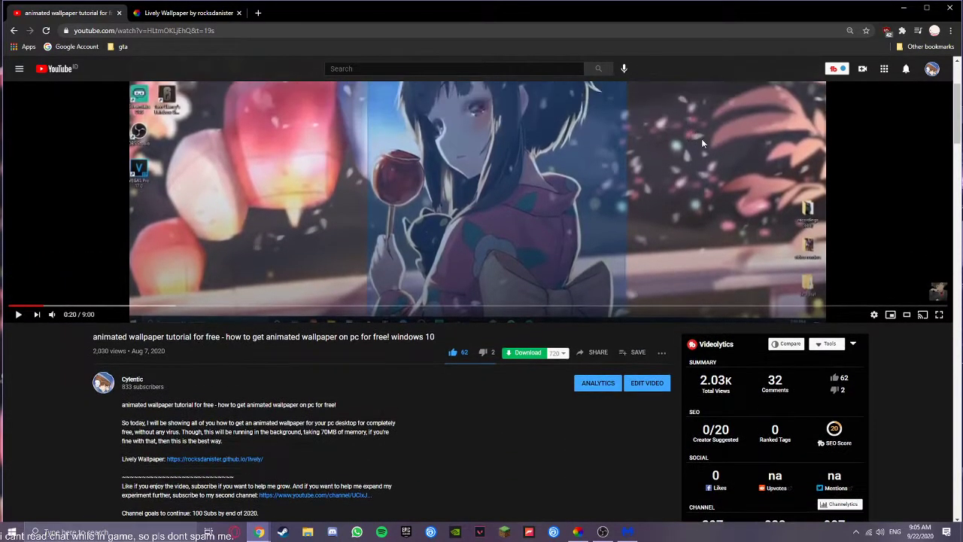
click(873, 315)
click(843, 325)
scroll(550, 269, up, 3)
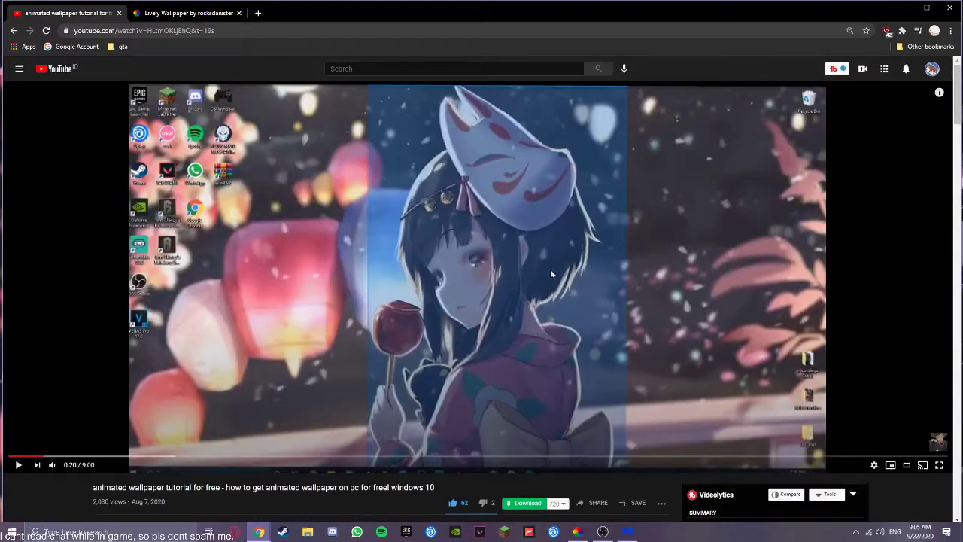
scroll(271, 241, down, 5)
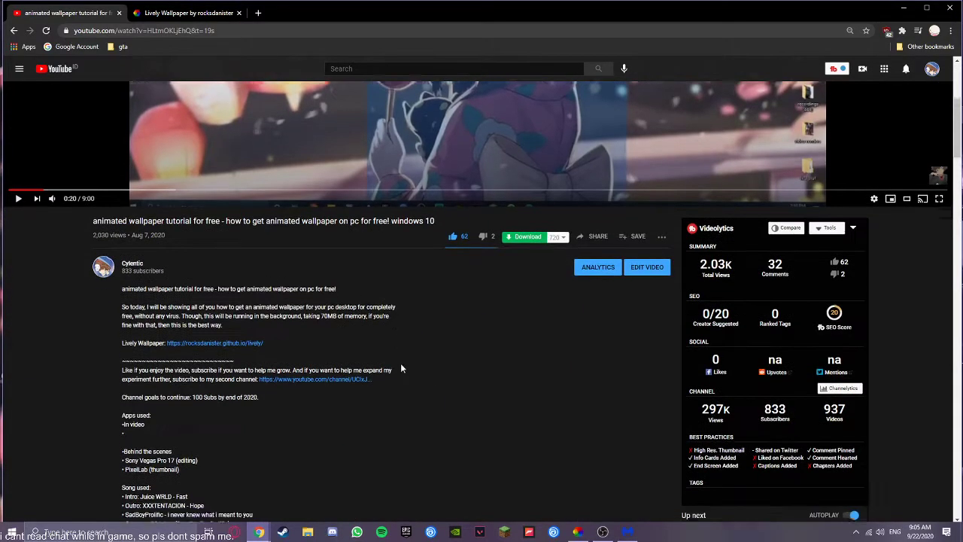
scroll(400, 362, down, 2)
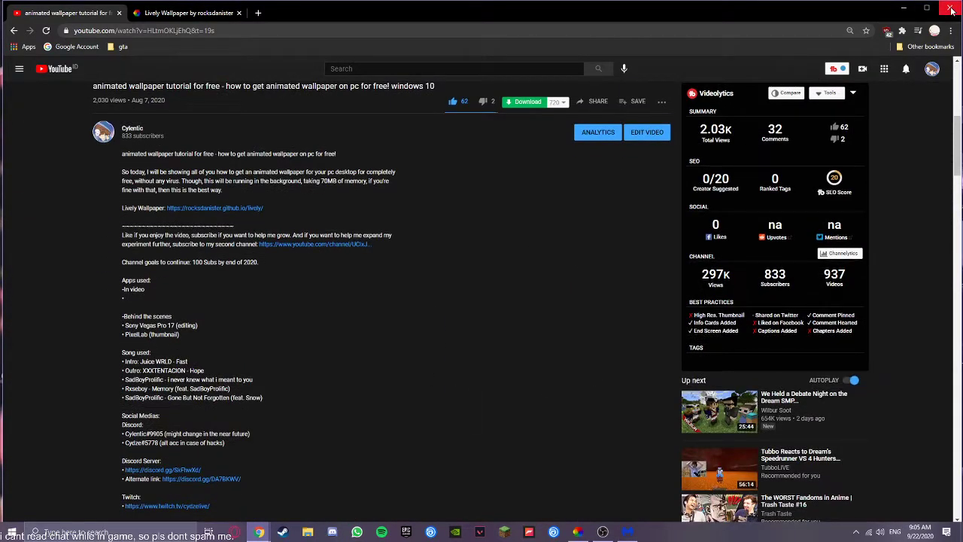
scroll(298, 178, up, 3)
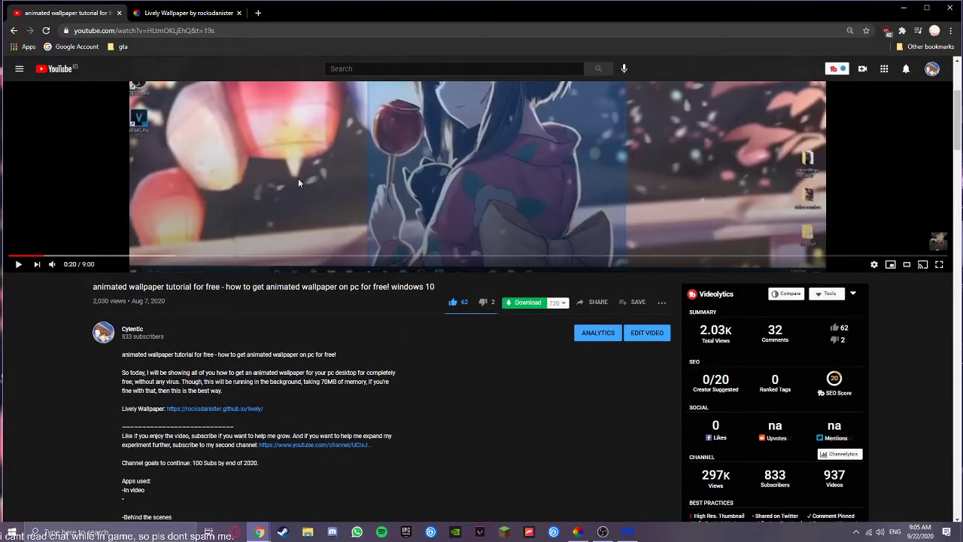
scroll(362, 326, up, 3)
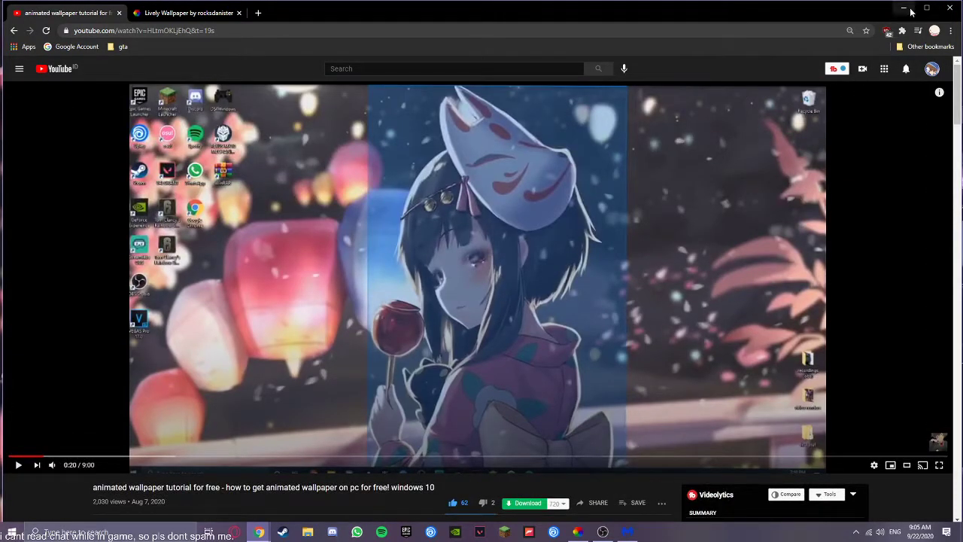
- Scroll the tutorial's comments to find the commenter whose PC stopped working after downloading
scroll(610, 256, down, 3)
scroll(103, 436, down, 5)
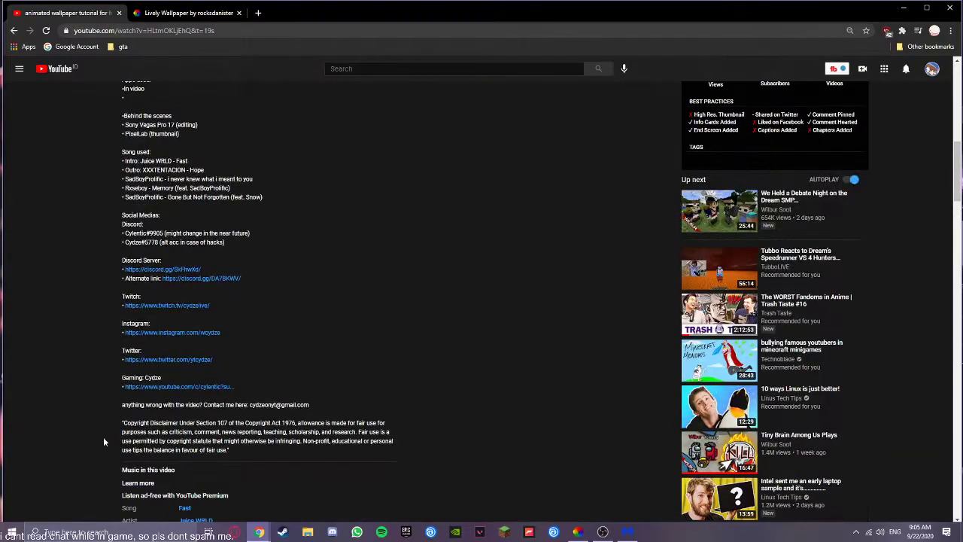
scroll(100, 433, down, 5)
scroll(45, 418, down, 5)
scroll(34, 410, down, 3)
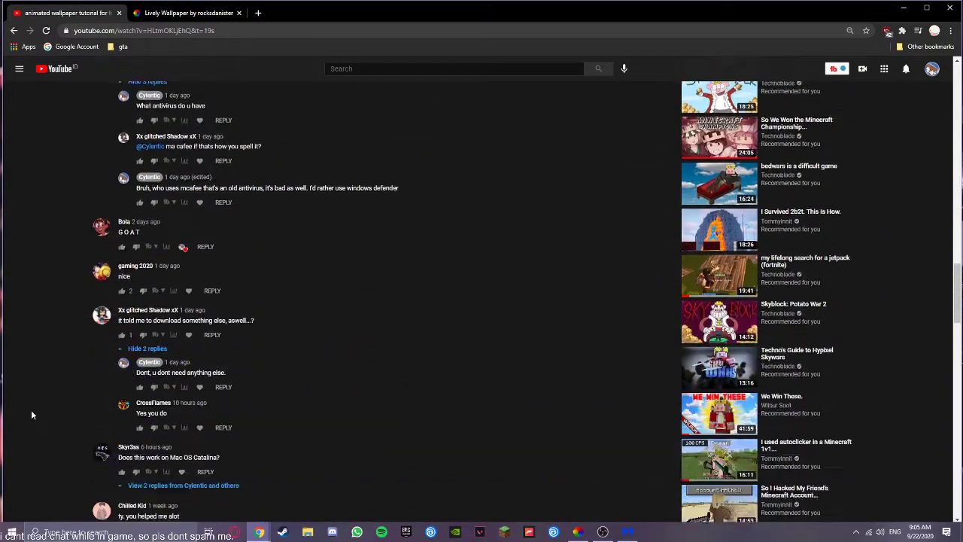
scroll(30, 410, up, 2)
scroll(30, 410, down, 5)
scroll(122, 379, down, 3)
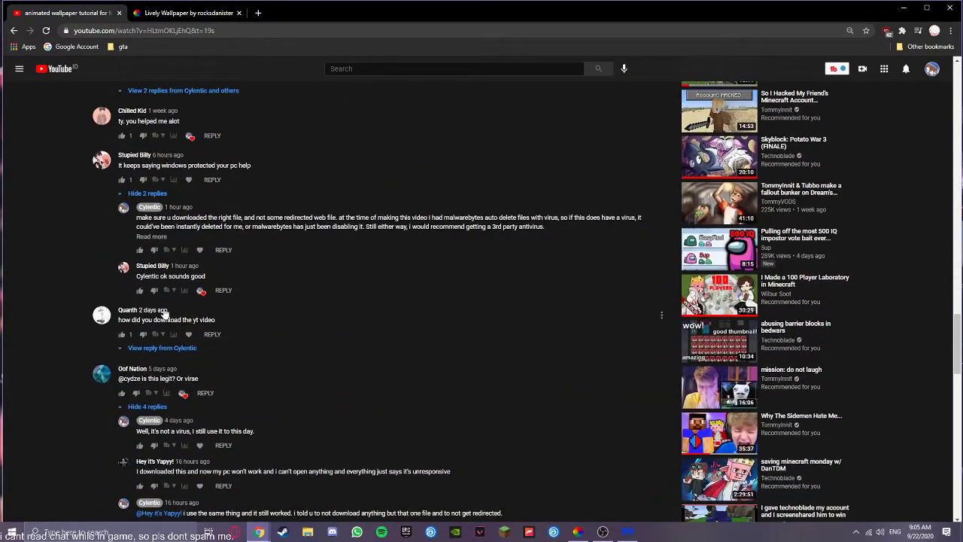
scroll(143, 336, down, 3)
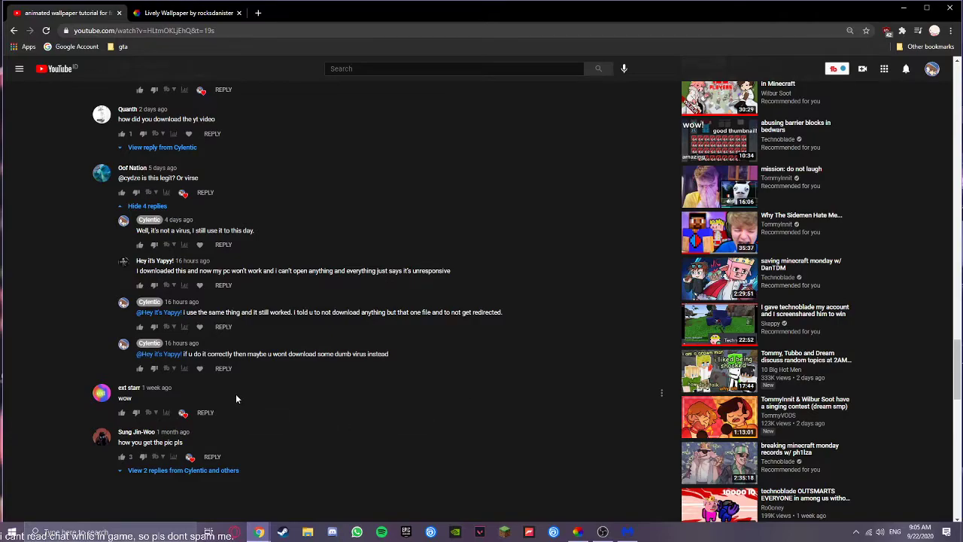
scroll(237, 395, up, 1)
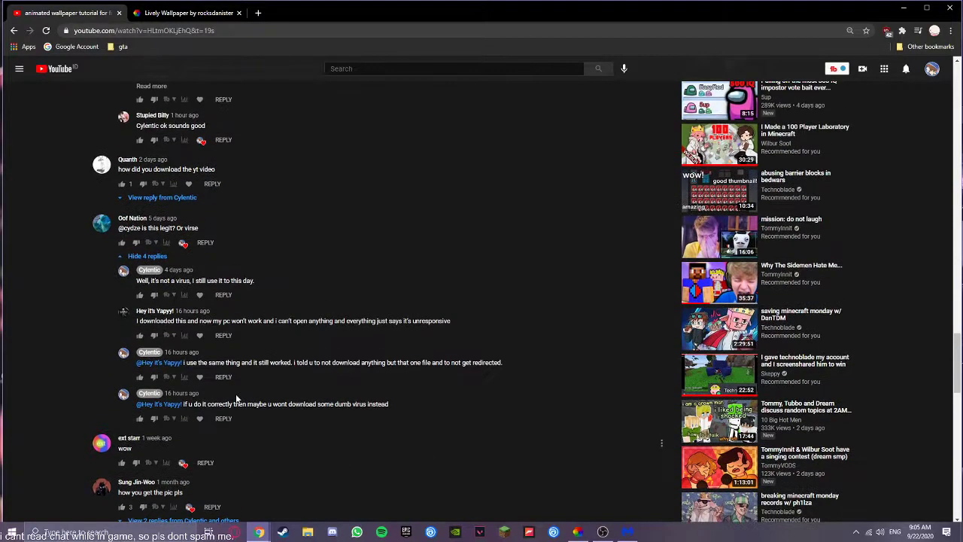
scroll(226, 395, up, 1)
scroll(188, 421, up, 1)
scroll(150, 451, up, 1)
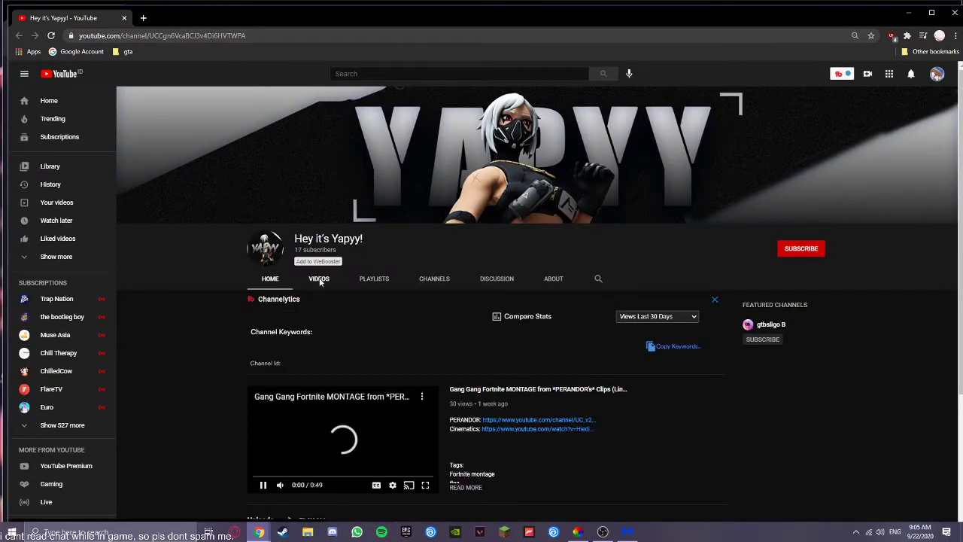
- Browse the commenter's uploaded videos on their channel
click(319, 278)
scroll(358, 346, down, 2)
scroll(709, 414, down, 1)
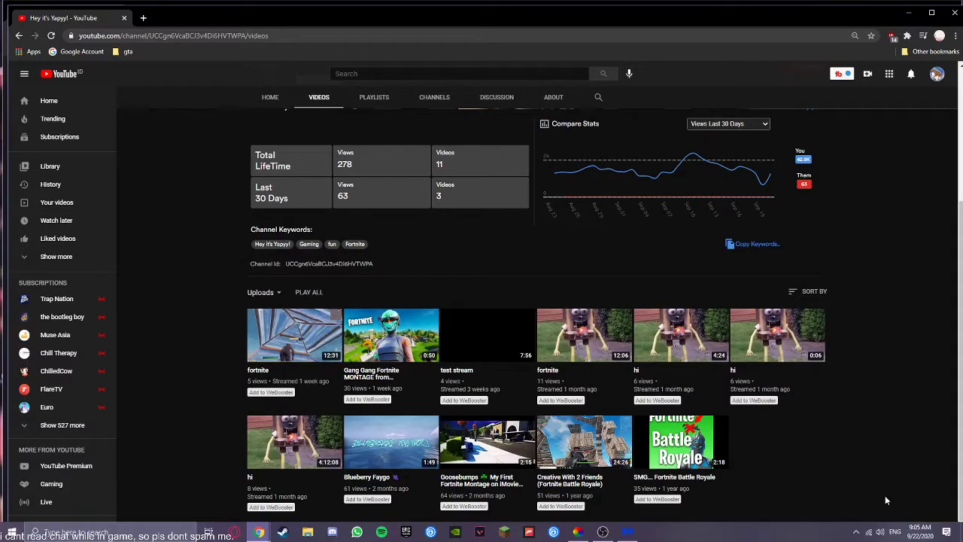
scroll(753, 376, up, 3)
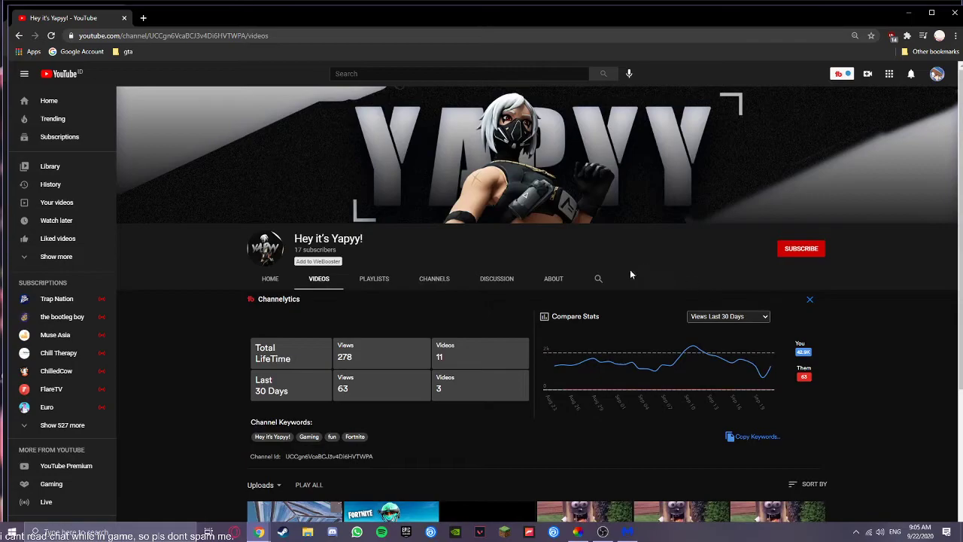
- Check the channel's About info, revisit the uploads, then go back to About
click(553, 280)
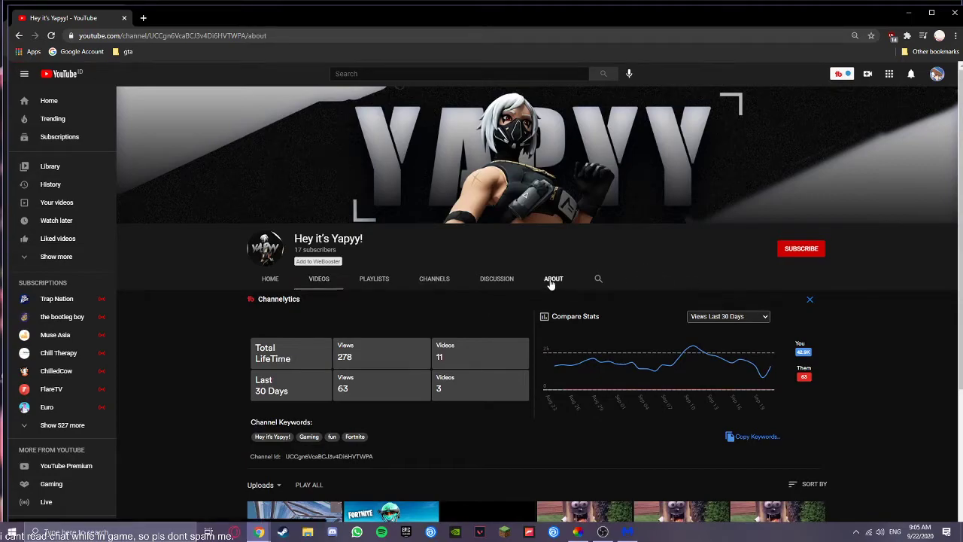
click(318, 285)
scroll(410, 340, down, 1)
scroll(410, 340, down, 1)
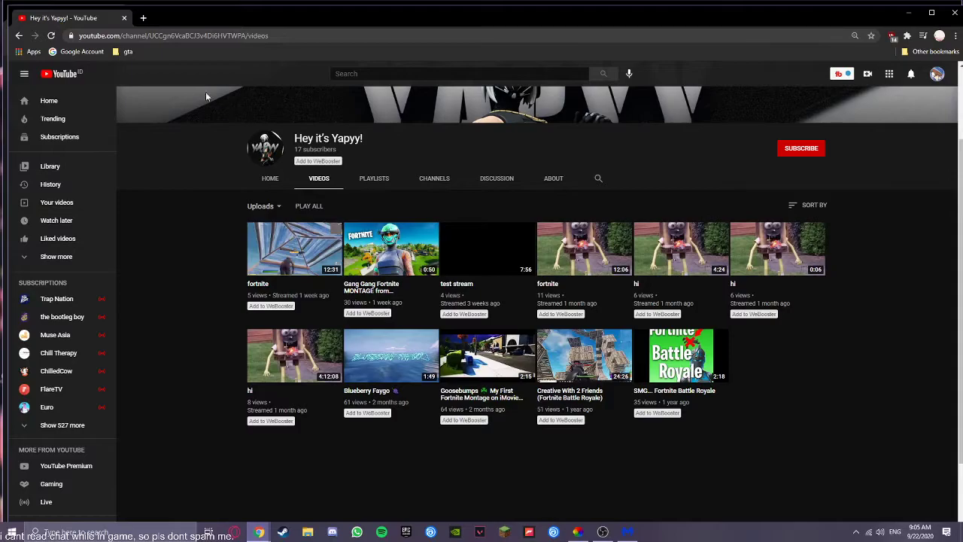
scroll(179, 197, up, 2)
right_click(179, 197)
click(222, 246)
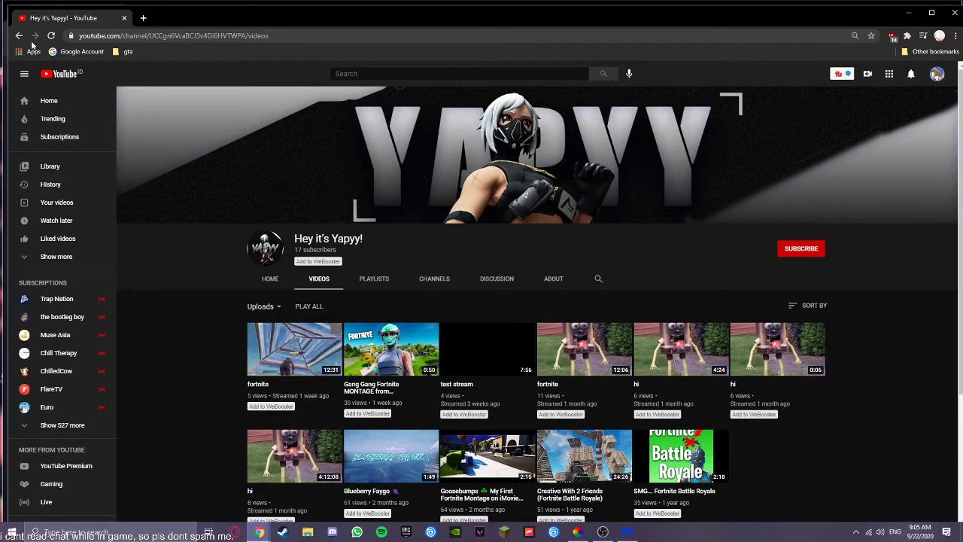
- Close the channel window, reread the tutorial's comment replies, and widen the browser slightly
click(953, 15)
scroll(331, 257, up, 3)
scroll(331, 257, up, 3)
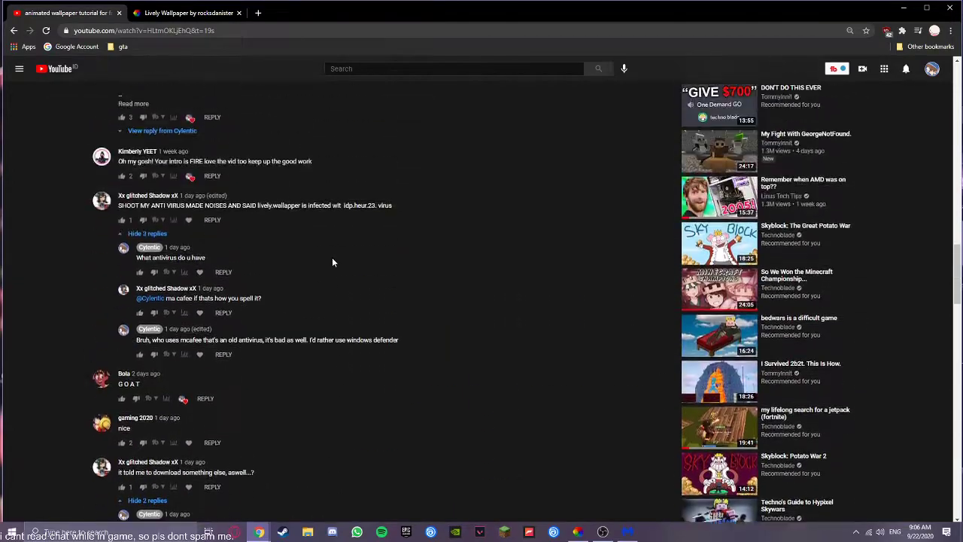
scroll(332, 257, up, 3)
scroll(301, 220, down, 3)
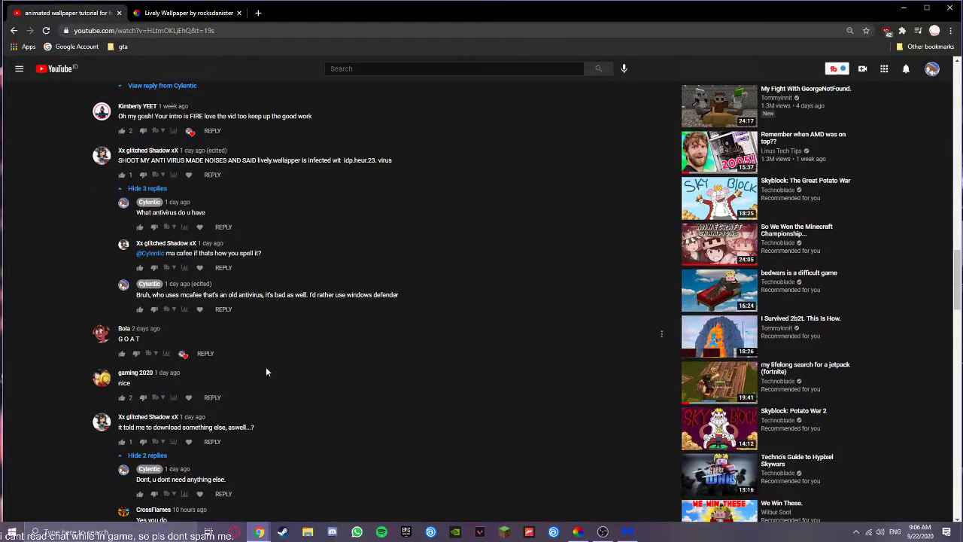
scroll(263, 383, down, 3)
scroll(226, 376, down, 3)
scroll(203, 342, down, 3)
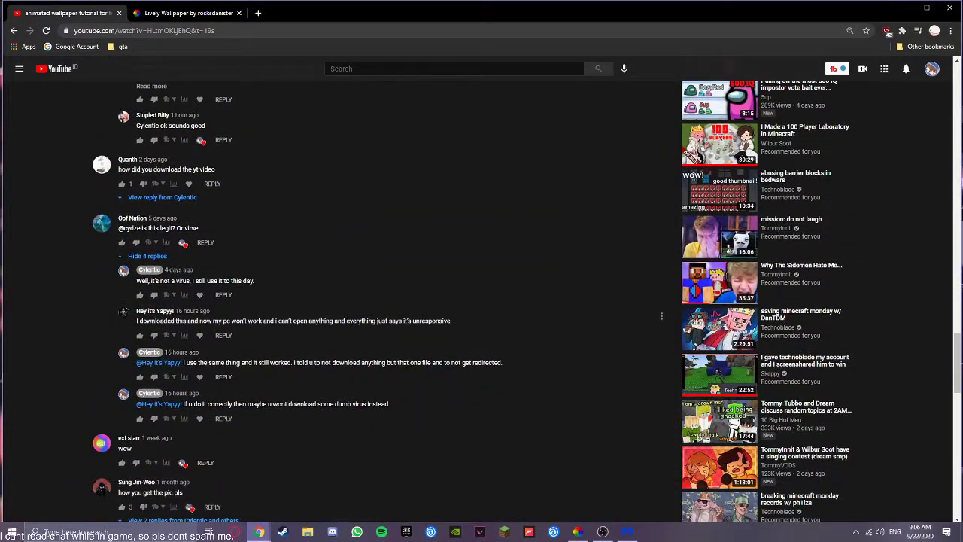
drag(188, 321, 298, 321)
click(203, 316)
drag(4, 280, 2, 235)
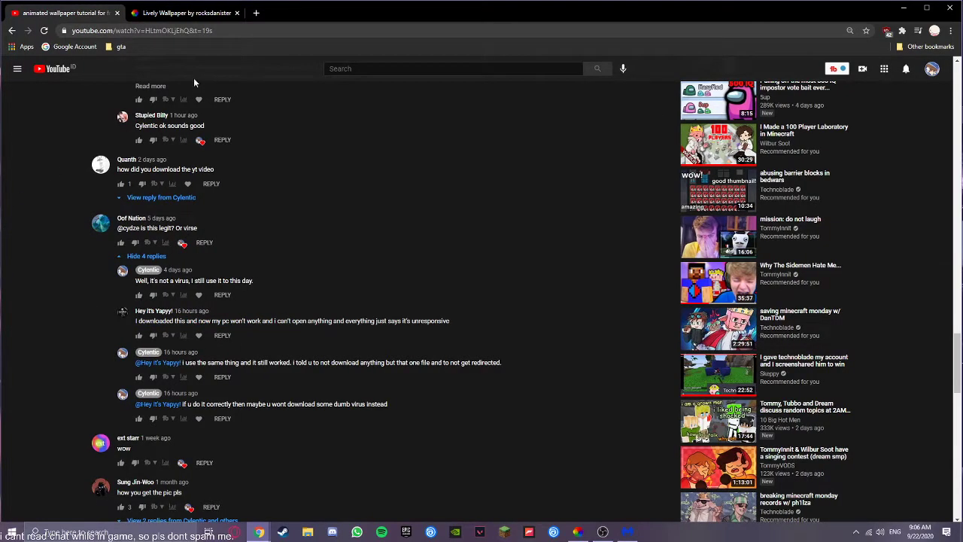
- Close the Lively Wallpaper site tab, minimize Chrome, and bring OBS Studio up higher on screen
click(192, 15)
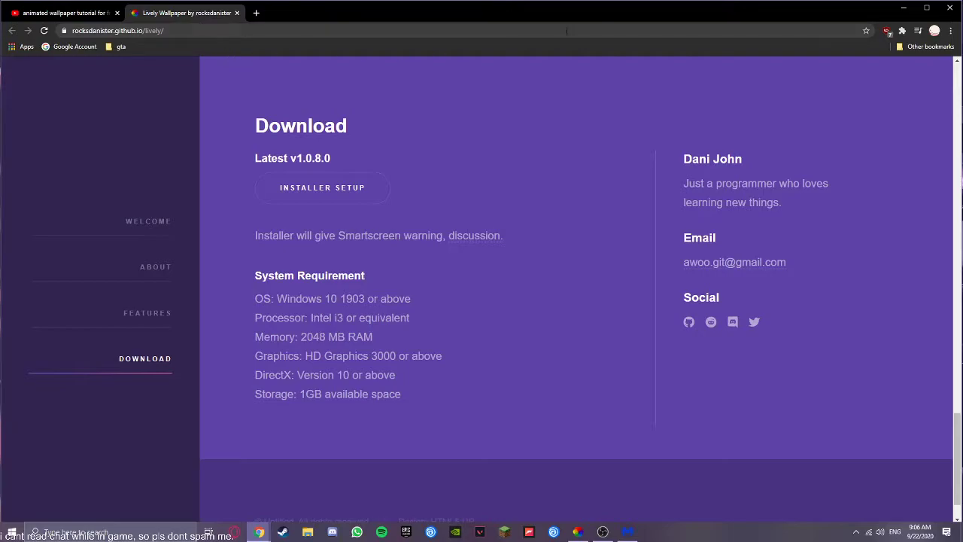
click(236, 13)
click(903, 7)
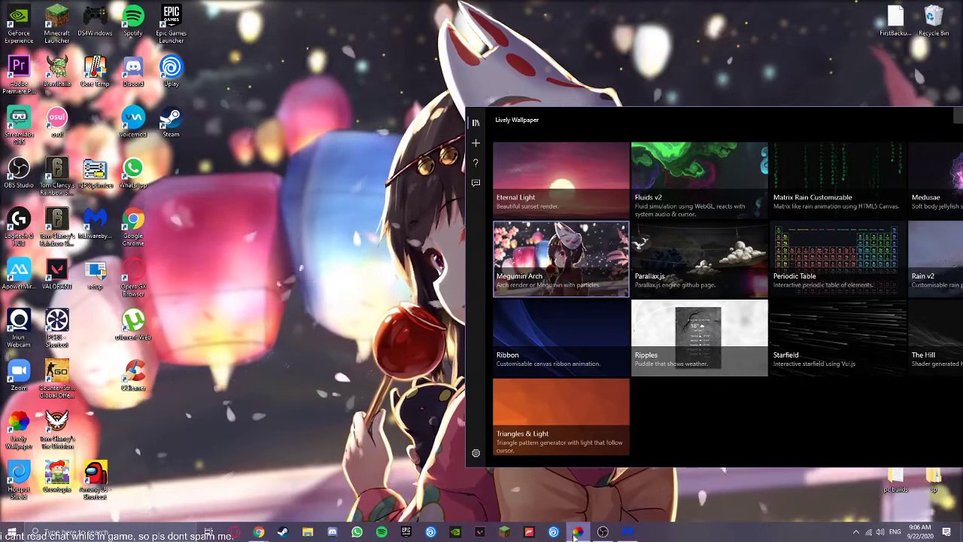
click(602, 531)
drag(464, 299, 568, 44)
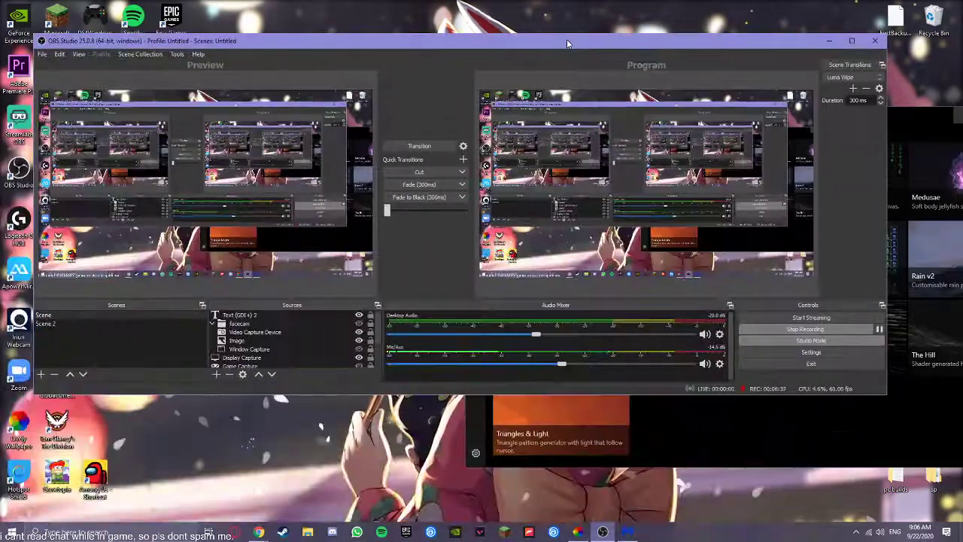